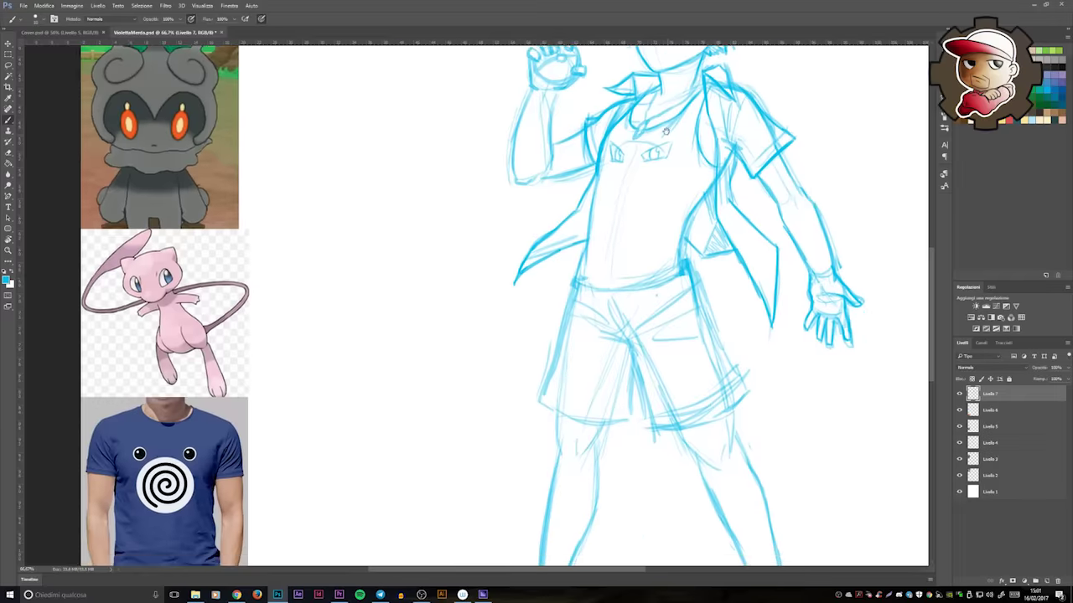
- Sketch the standing boy's lower legs and sandalled feet below the shorts
scroll(647, 117, down, 2)
drag(486, 222, 484, 278)
mouse_move(474, 203)
mouse_down()
mouse_move(459, 289)
mouse_move(476, 258)
mouse_up()
drag(468, 304, 535, 295)
drag(465, 323, 526, 310)
drag(470, 319, 495, 342)
key(ctrl+z)
scroll(584, 352, down, 1)
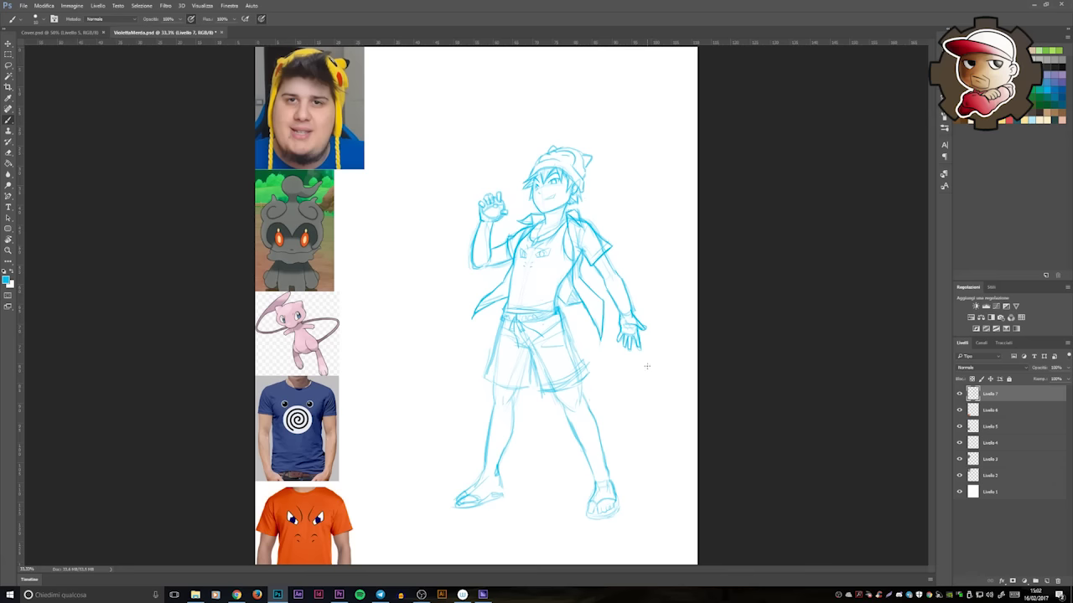
- Flip the boy's sketch horizontally and rough in Marshadow between his legs on a new layer
key(h)
key(ctrl+shift+alt+n)
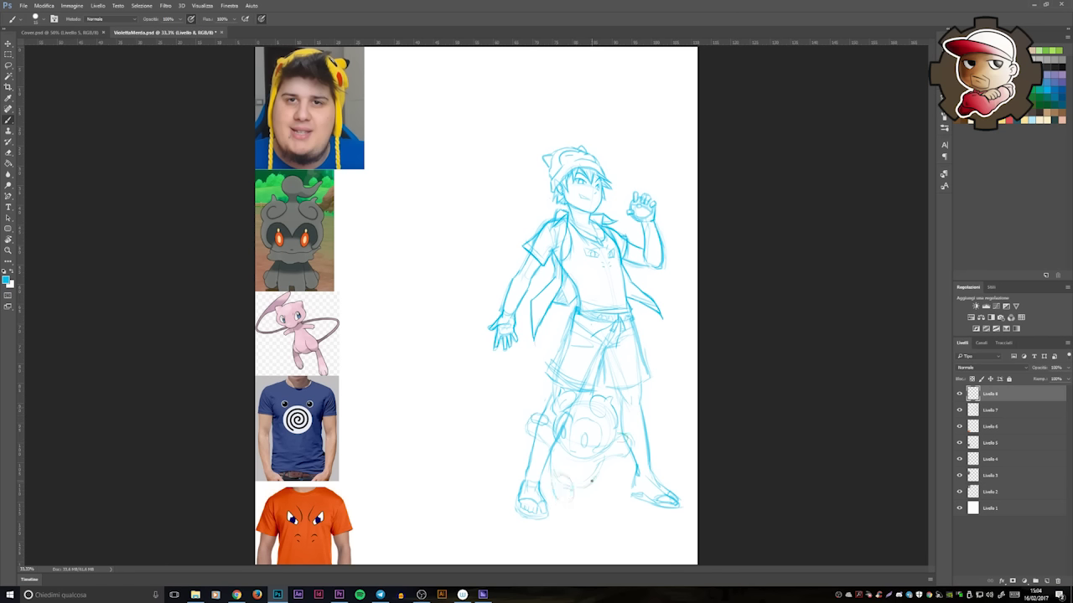
key(alt+Tab)
key(alt+Tab)
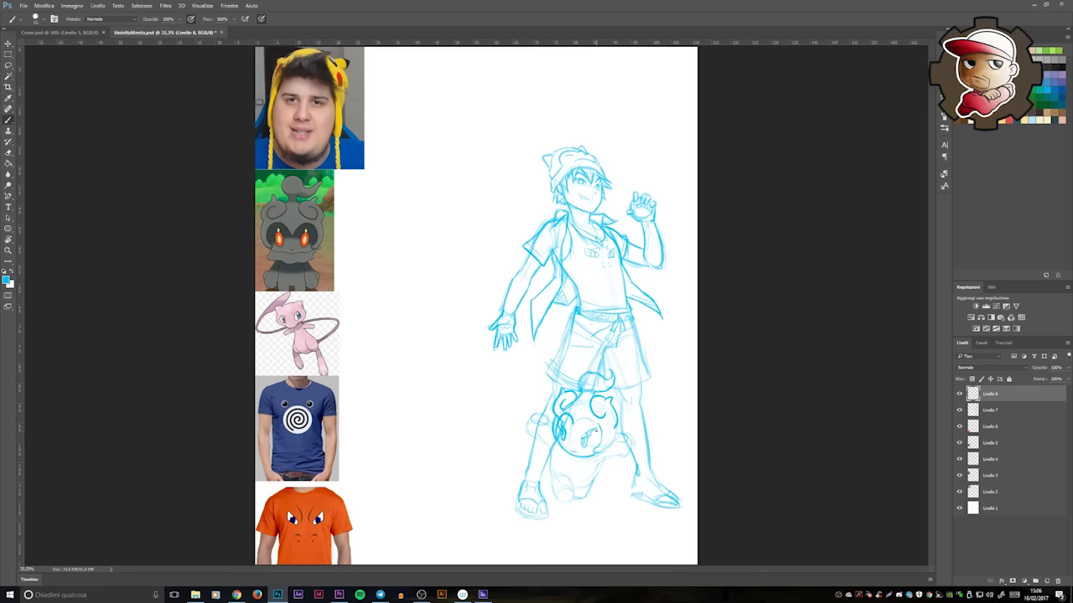
- Sketch Marshadow's body with bolder strokes and reposition it in front of the boy's feet
drag(515, 466, 561, 508)
mouse_move(511, 440)
mouse_down()
mouse_move(553, 479)
mouse_move(604, 480)
mouse_up()
key(ctrl+t)
drag(586, 436, 611, 412)
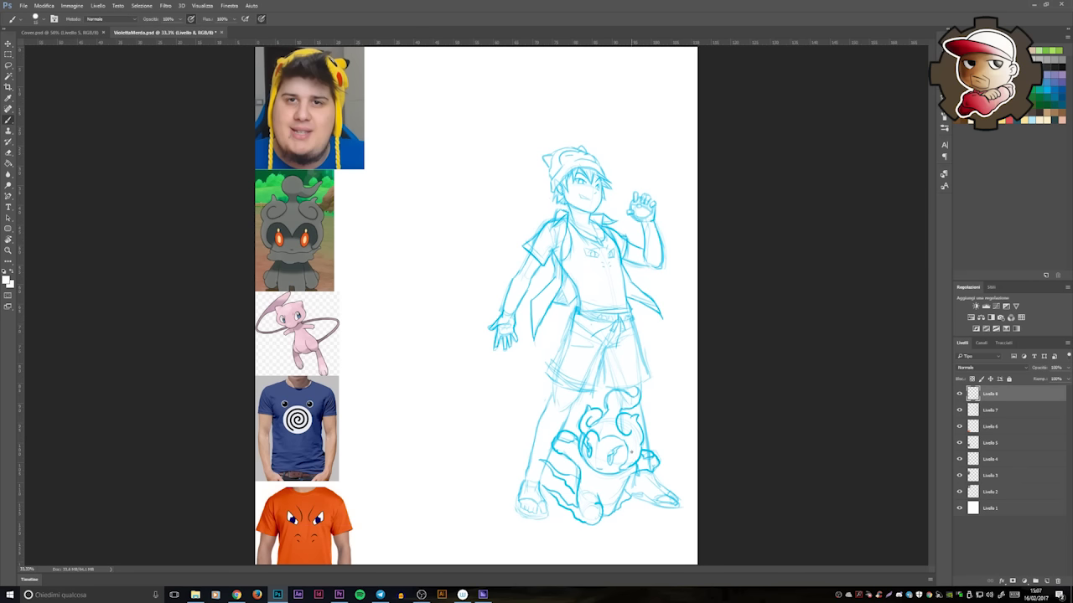
- Add a new top layer, and sketch a wristband on the boy's lowered arm on layer Livello 7
click(1046, 581)
key(alt+bracketleft)
key(alt+bracketleft)
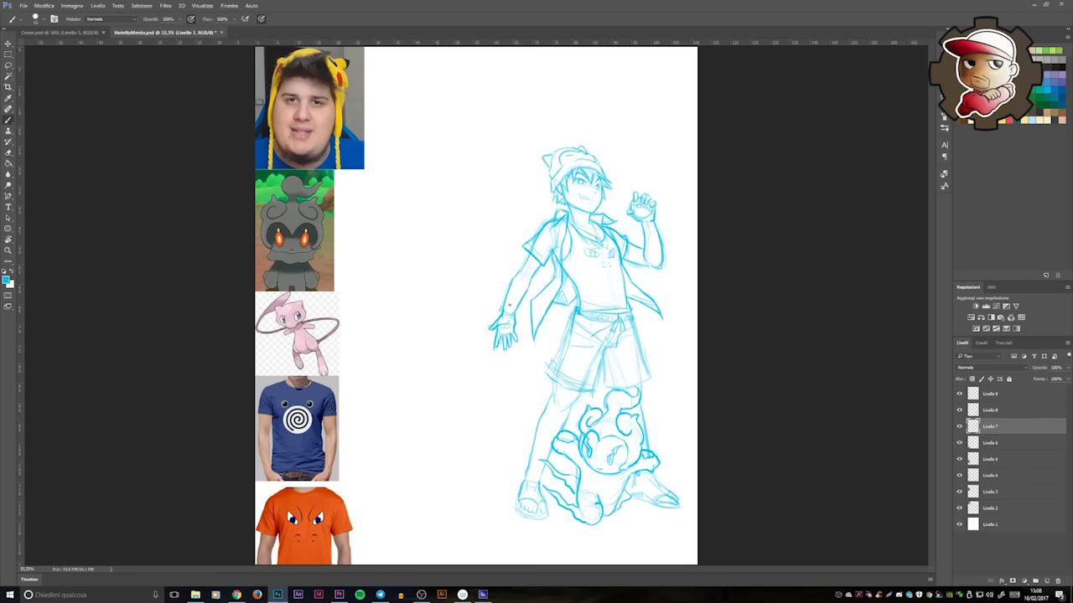
drag(501, 314, 514, 309)
- Rough in a second figure's head and shoulder line beside the boy on layer Livello 9, redoing the first strokes
key(alt+bracketright)
key(alt+bracketright)
mouse_move(453, 157)
mouse_down()
mouse_move(459, 211)
mouse_move(424, 228)
mouse_up()
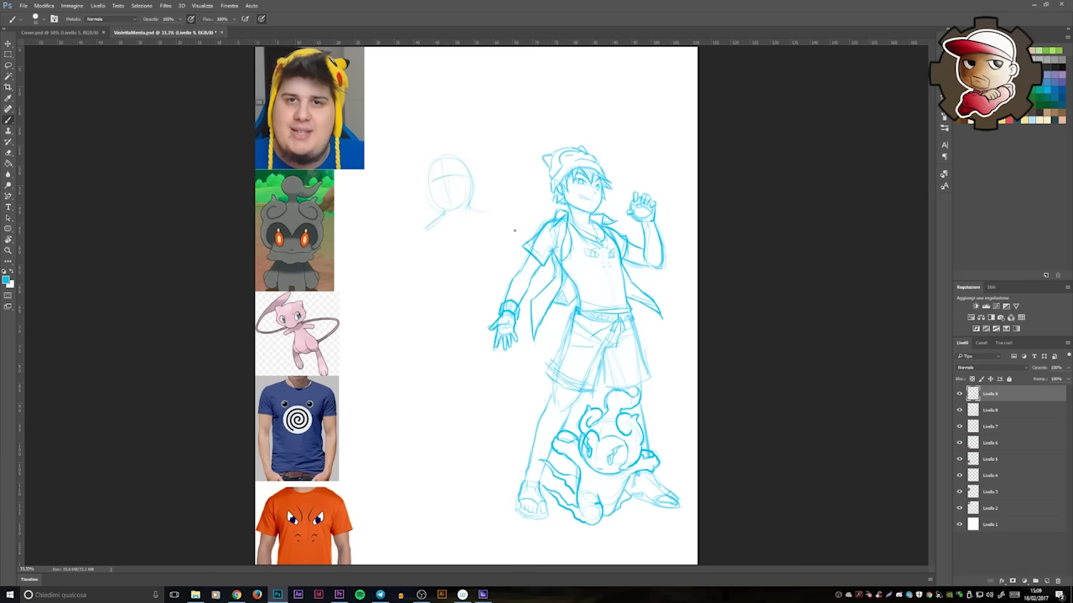
key(ctrl+alt+z)
key(ctrl+alt+z)
drag(473, 216, 508, 216)
- Rough in the second figure's torso and legs, and adjust the sketch's placement with Free Transform
drag(419, 248, 424, 318)
drag(503, 248, 504, 288)
drag(503, 427, 506, 470)
key(ctrl+t)
drag(400, 141, 394, 144)
key(Return)
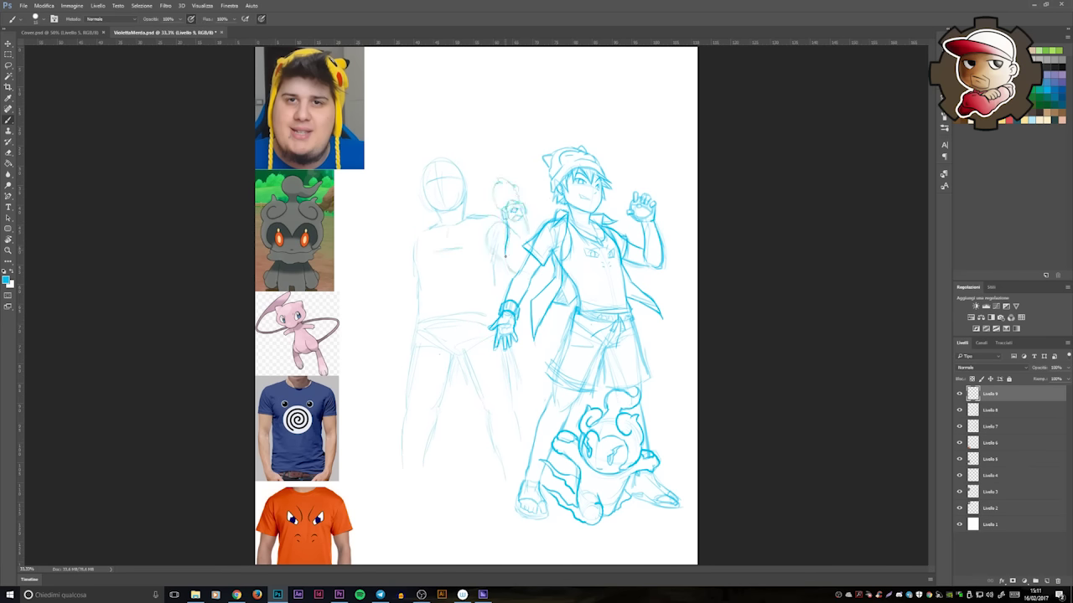
- Strengthen the second figure's tank-top torso, sketch the lowered arm, and reposition the figure closer to the boy
key(ctrl+t)
key(Return)
drag(419, 310, 496, 306)
drag(499, 249, 495, 308)
drag(423, 264, 419, 319)
drag(431, 223, 409, 261)
mouse_move(419, 285)
mouse_down()
mouse_move(397, 268)
mouse_move(381, 315)
mouse_up()
key(ctrl+t)
drag(522, 304, 536, 307)
key(Return)
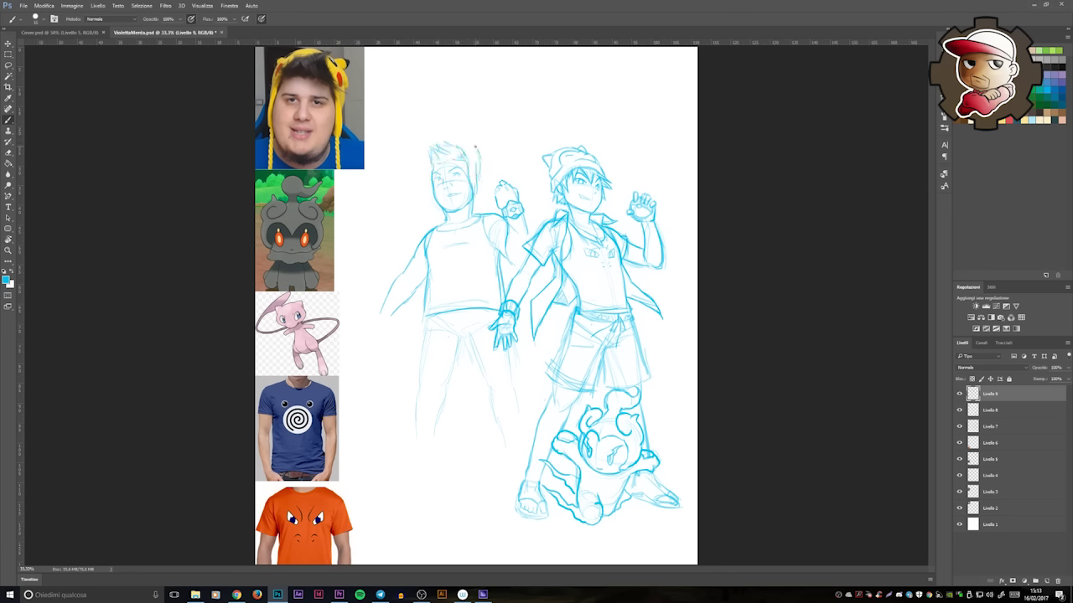
- Sketch the eared hat and its long hanging flaps around the second figure's head
drag(438, 203, 406, 254)
drag(466, 171, 476, 195)
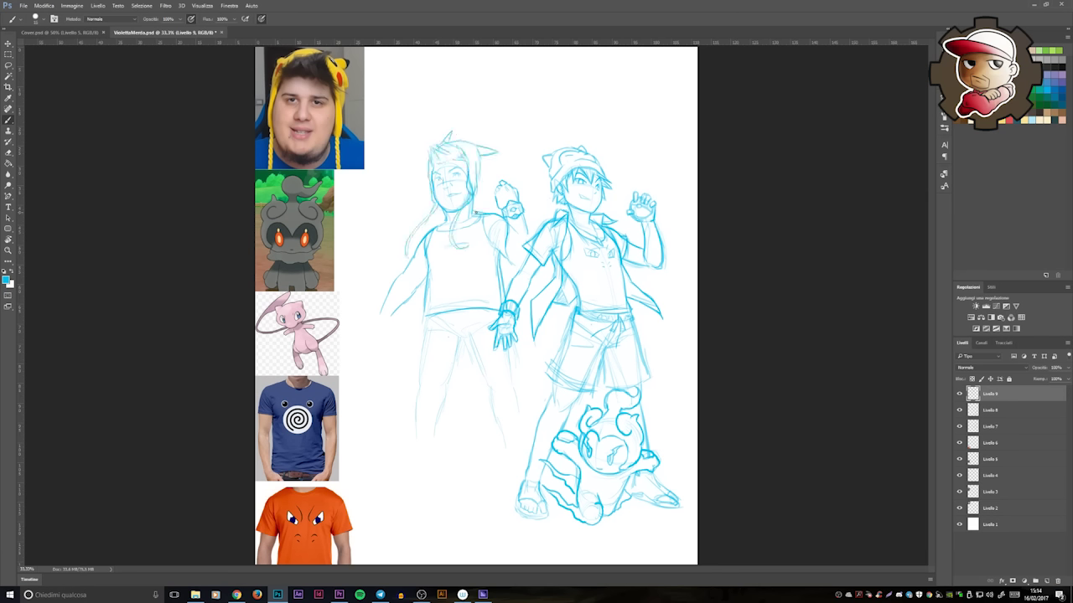
- Remove the second figure's rough waist and legs, and reposition the remaining upper body
drag(419, 320, 483, 352)
mouse_move(414, 398)
mouse_down()
mouse_move(528, 394)
mouse_move(502, 483)
mouse_up()
key(l)
drag(389, 315, 525, 433)
key(Delete)
key(ctrl+t)
drag(452, 234, 472, 225)
key(Return)
- Redraw the second figure's hips and both legs down to the ankles
key(b)
drag(441, 307, 432, 414)
drag(480, 359, 461, 408)
drag(528, 311, 523, 414)
drag(434, 412, 433, 469)
drag(461, 414, 452, 476)
drag(513, 414, 503, 483)
- Shift the second figure and rotate it slightly with Free Transform
key(v)
mouse_move(531, 375)
mouse_down()
mouse_move(512, 375)
mouse_move(518, 368)
mouse_up()
key(ctrl+t)
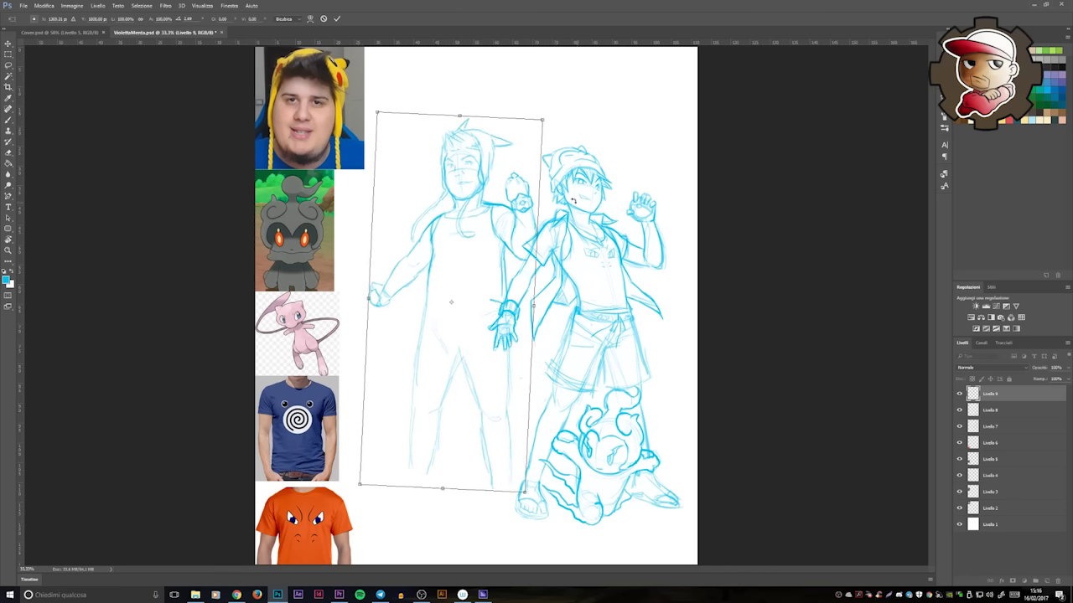
key(Return)
- Sketch the second figure's knee-length shorts and extend the lower legs towards the feet
key(b)
drag(455, 338, 457, 384)
drag(419, 299, 407, 374)
drag(407, 377, 452, 386)
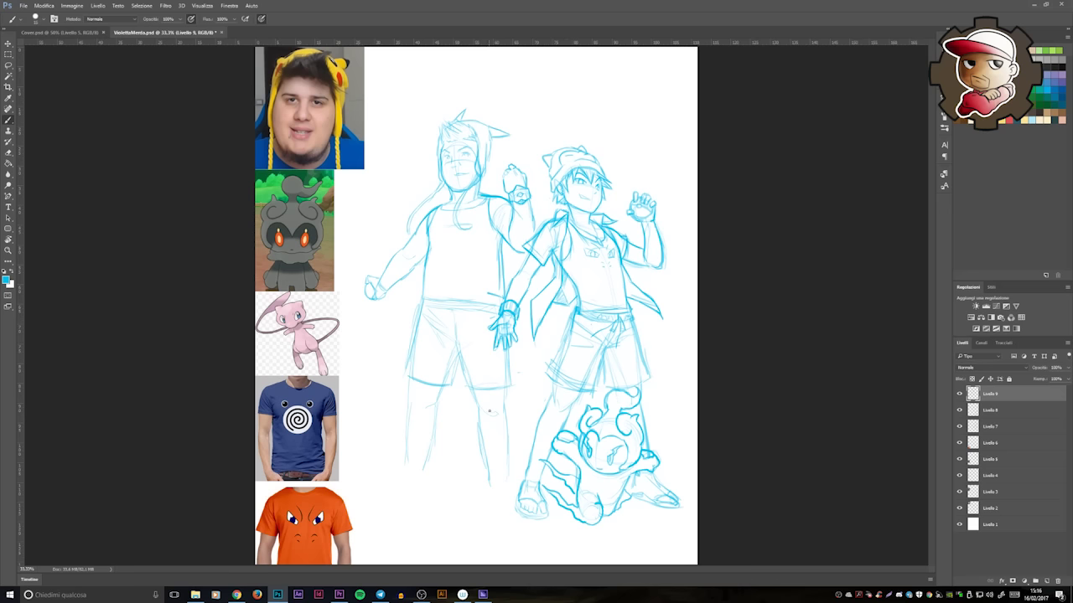
drag(507, 478, 513, 508)
drag(405, 458, 406, 473)
- On a new layer, sketch Mew's head and body in front of the second figure's leg
key(ctrl+shift+alt+n)
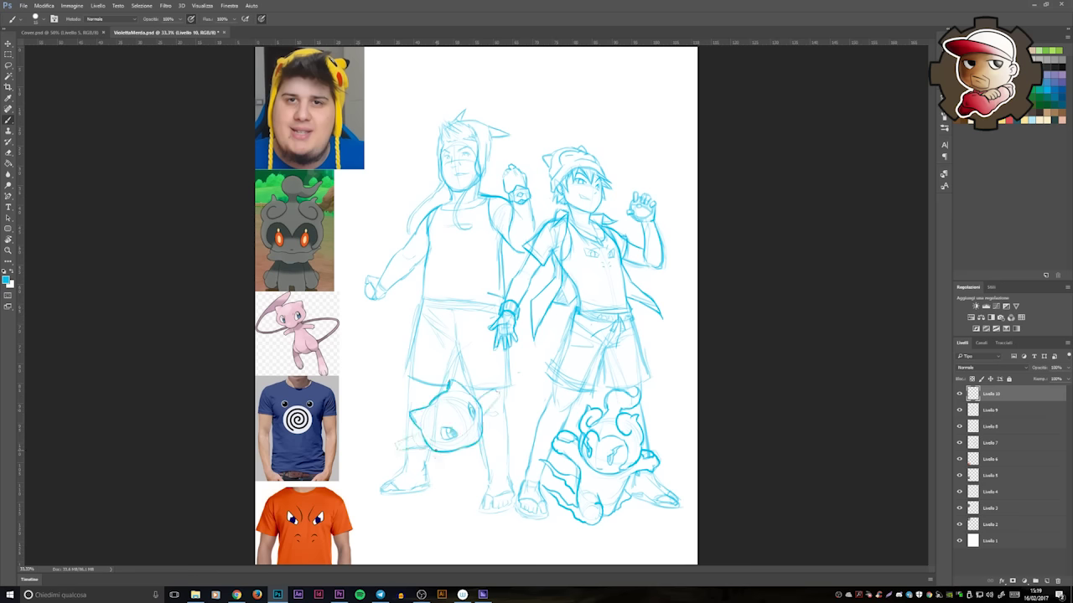
drag(446, 423, 409, 404)
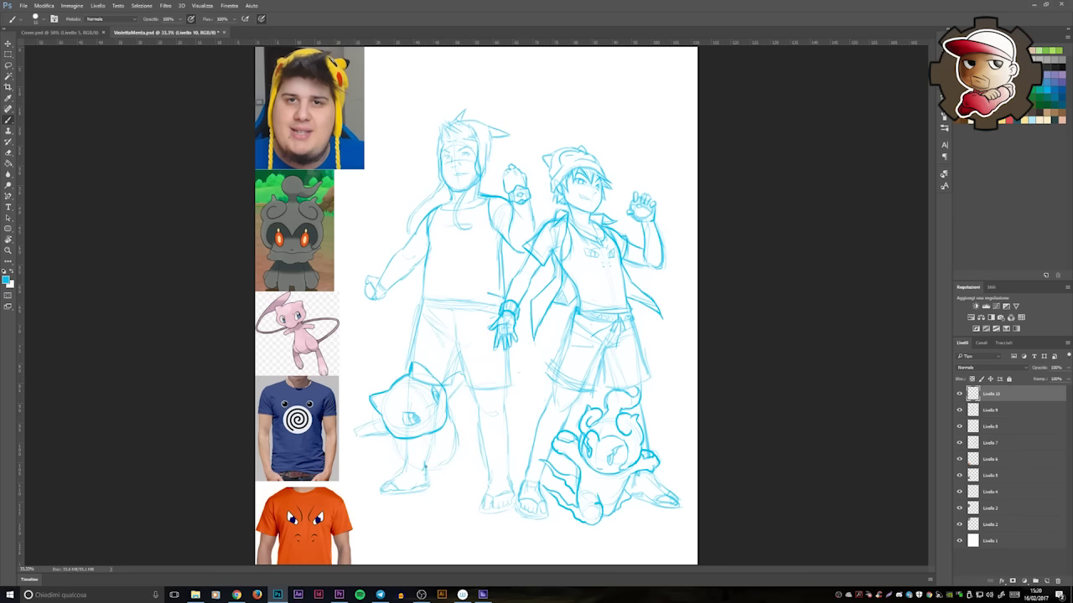
drag(444, 500, 414, 434)
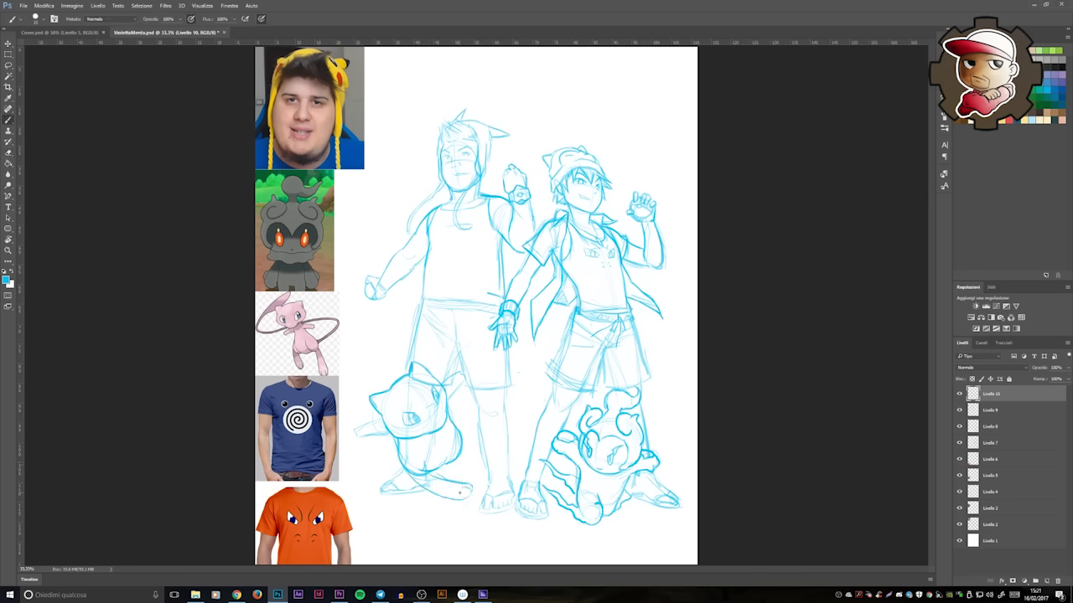
- Complete the Mew sketch with its limbs and long curling tail
drag(460, 427, 484, 474)
drag(461, 434, 447, 426)
drag(367, 436, 400, 463)
mouse_move(480, 446)
mouse_down()
mouse_move(535, 378)
mouse_move(484, 437)
mouse_up()
drag(513, 368, 486, 382)
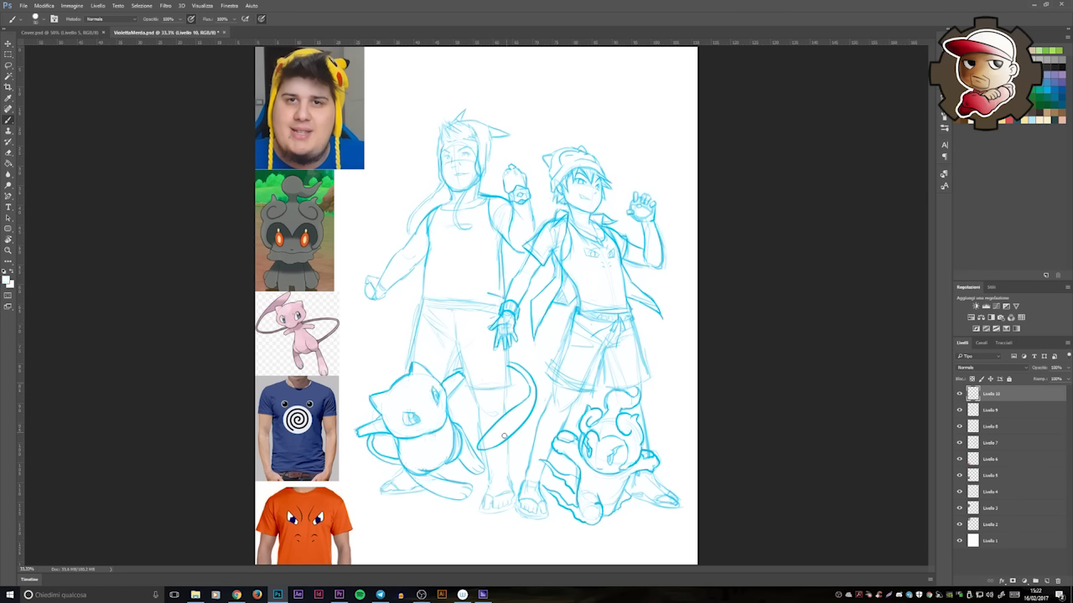
- Sketch the Poliwhirl spiral on the second figure's shirt on layer Livello 9, and save the drawing as Pokefanatici-allenatori.psd
key(alt+bracketleft)
mouse_move(456, 251)
mouse_down()
mouse_move(470, 248)
mouse_move(441, 258)
mouse_up()
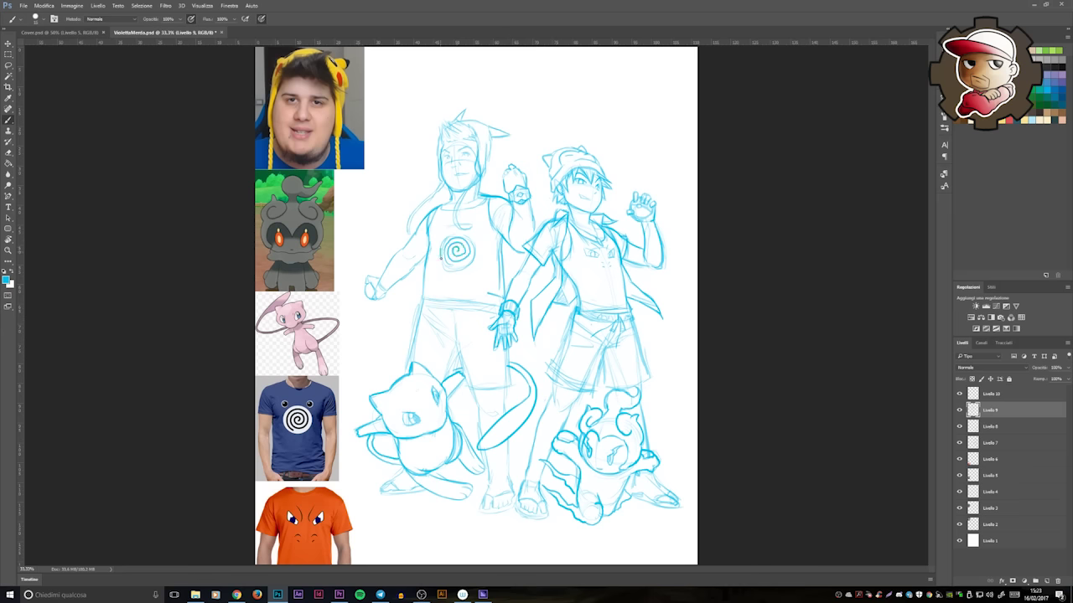
key(ctrl+shift+s)
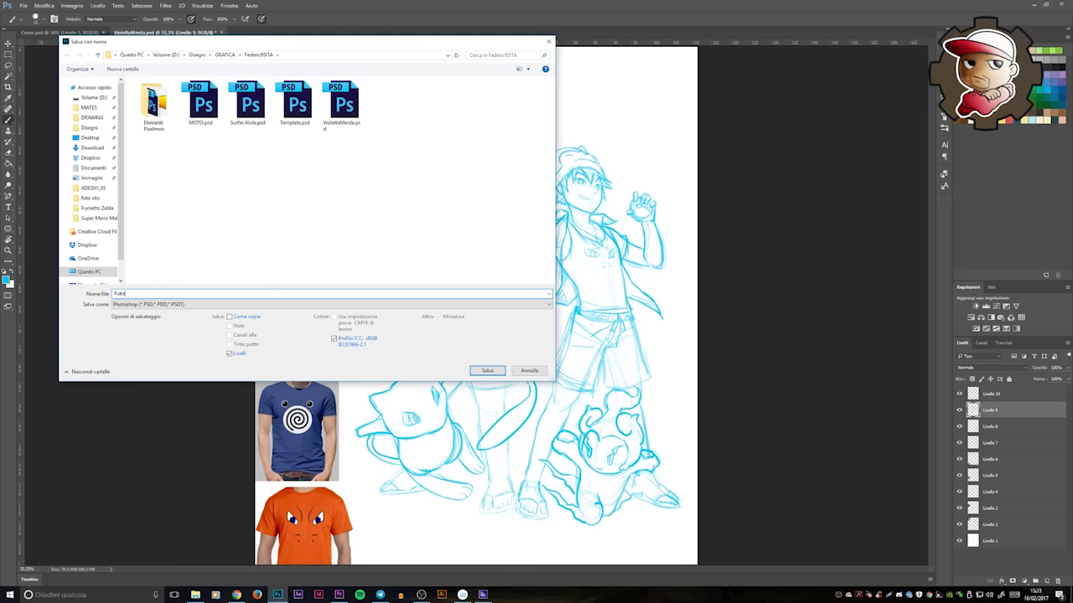
key(Return)
key(ctrl+minus)
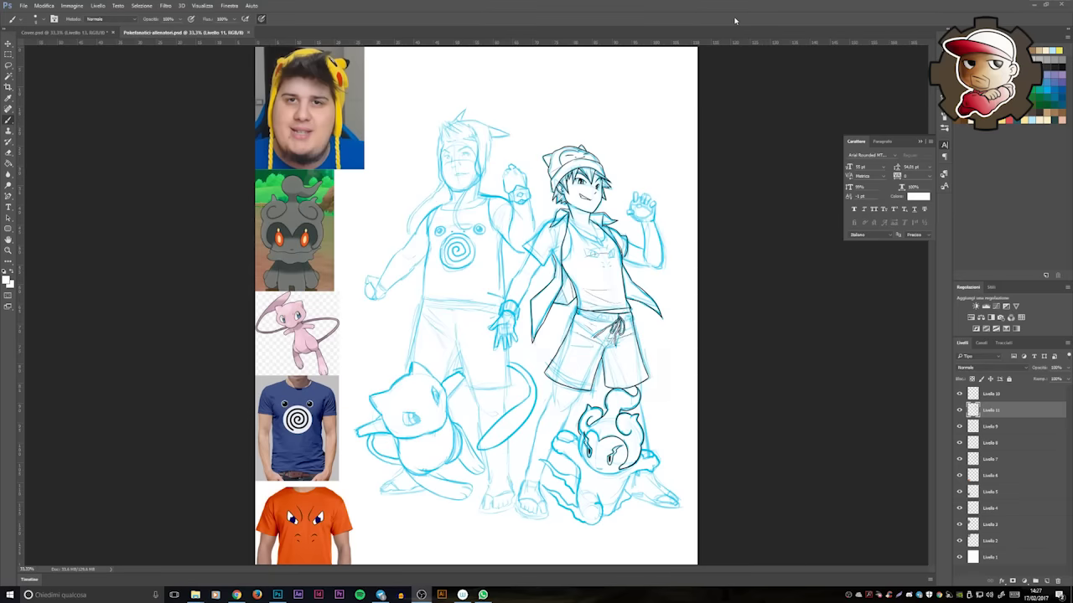
- Ink the fabric folds in black below the boy's jacket collar, above the lowered arm
scroll(561, 232, up, 4)
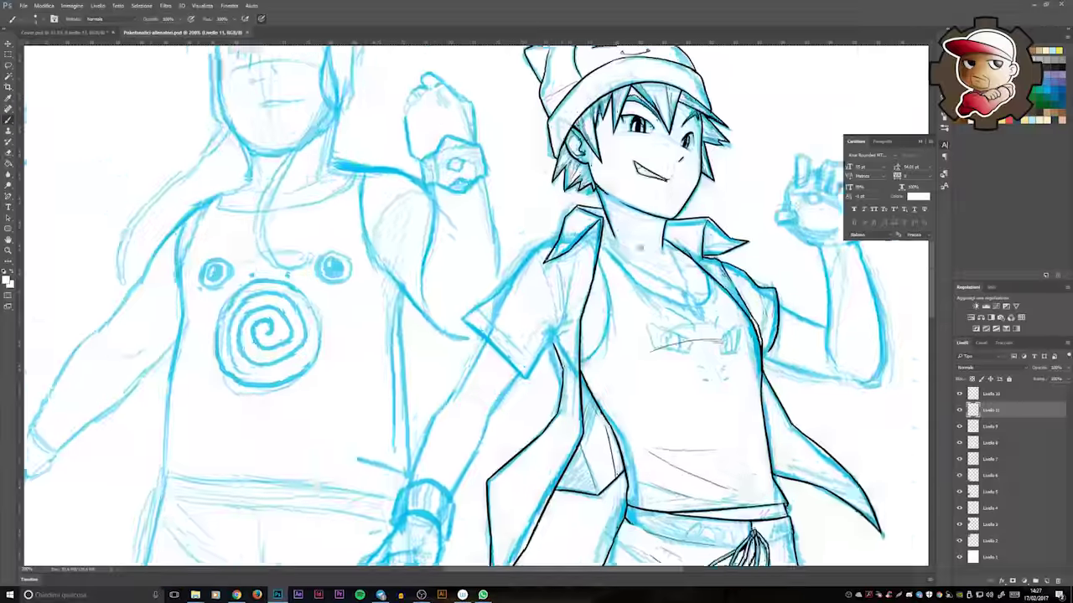
drag(563, 232, 696, 201)
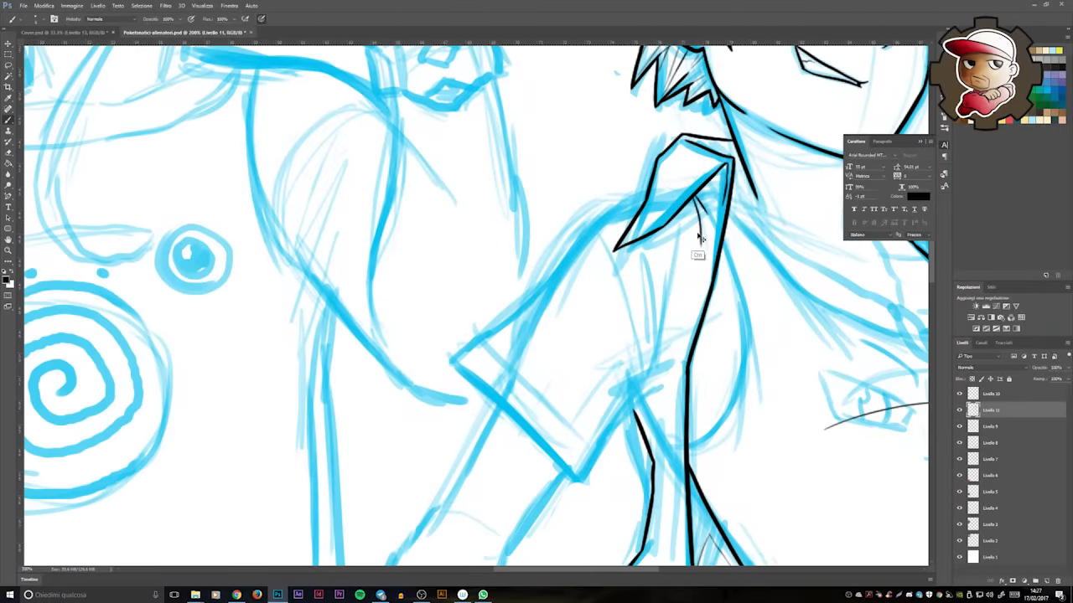
drag(645, 260, 644, 347)
drag(659, 259, 642, 392)
key(ctrl+z)
drag(627, 287, 640, 398)
- Ink the shoulder edge and underside of the jacket sleeve on the boy's lowered arm
mouse_move(646, 192)
mouse_down()
mouse_move(589, 222)
mouse_move(471, 344)
mouse_up()
key(ctrl+z)
scroll(629, 334, down, 2)
drag(628, 333, 592, 379)
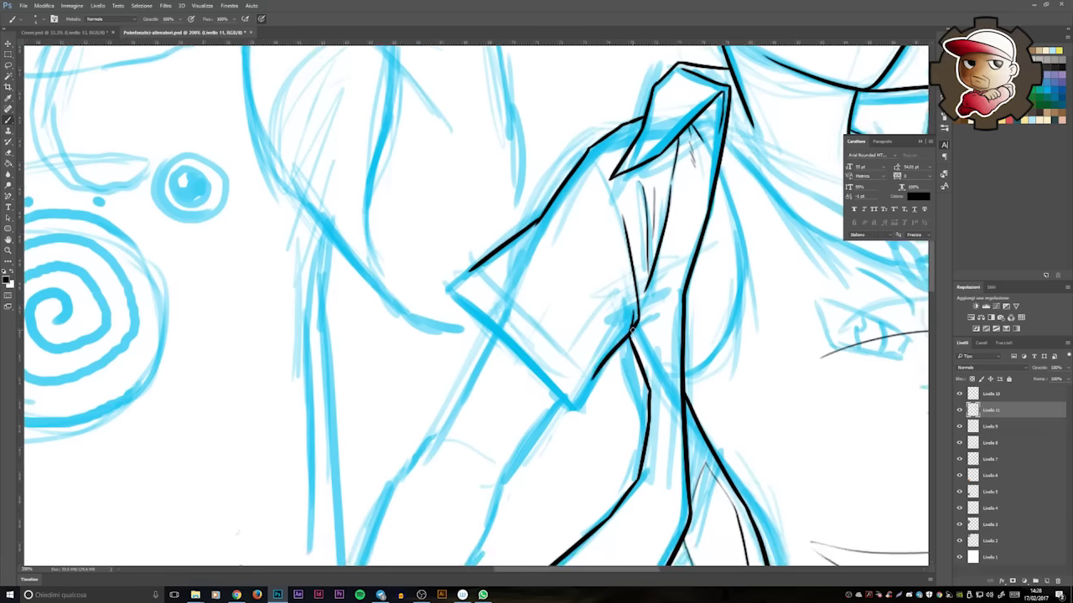
- Finish inking the sleeve with its armpit line, hem and inner creases
drag(633, 345, 651, 311)
mouse_move(617, 332)
mouse_down()
mouse_move(588, 374)
mouse_move(470, 268)
mouse_move(583, 364)
mouse_up()
key(ctrl+z)
drag(490, 284, 600, 286)
mouse_move(709, 265)
mouse_down()
mouse_move(735, 314)
mouse_move(730, 203)
mouse_up()
- Ink both edges of the boy's lowered arm from the sleeve down to the wristband
drag(614, 201, 557, 309)
drag(684, 273, 632, 339)
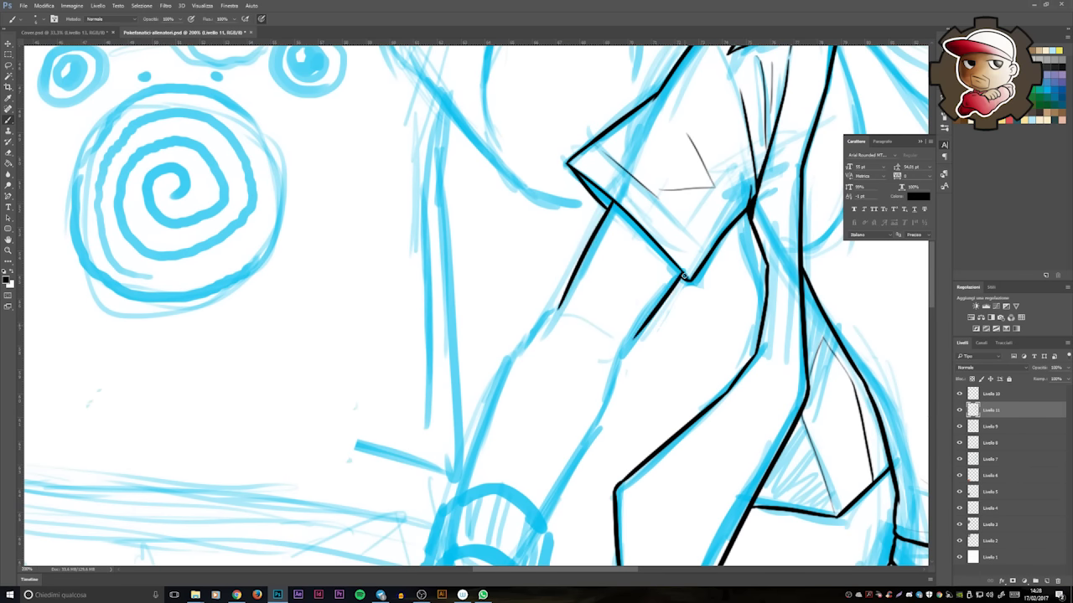
drag(589, 184, 589, 104)
mouse_move(657, 270)
mouse_down()
mouse_move(657, 196)
mouse_move(610, 225)
mouse_move(543, 348)
mouse_up()
mouse_move(555, 144)
mouse_down()
mouse_move(465, 323)
mouse_move(511, 283)
mouse_up()
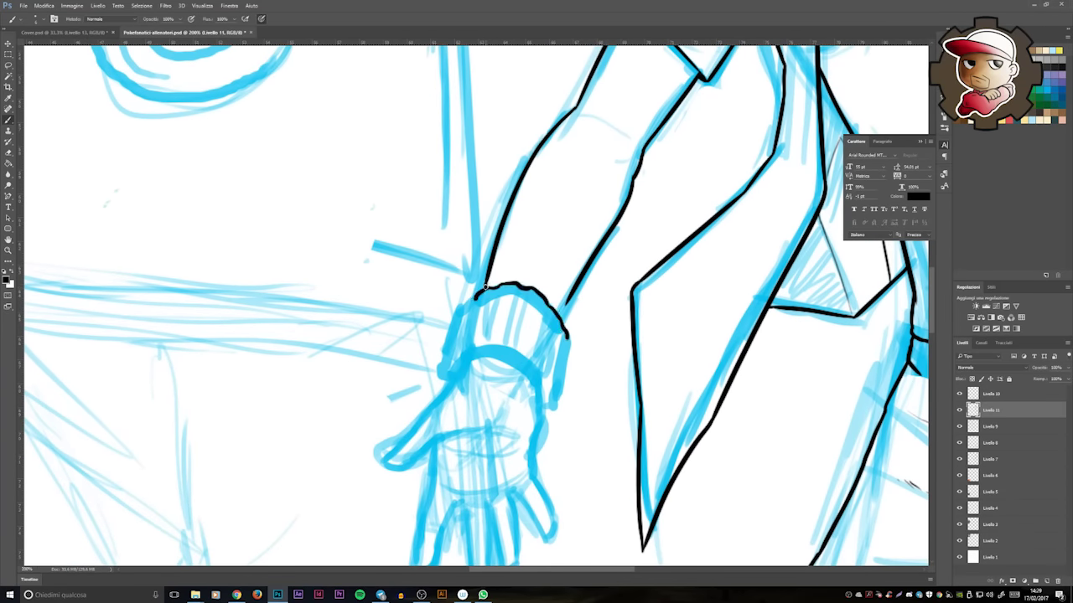
- Ink the wristband's side edge and ribbing lines on the boy's lowered arm
drag(569, 339, 555, 399)
mouse_move(515, 288)
mouse_down()
mouse_move(505, 347)
mouse_move(522, 335)
mouse_up()
mouse_move(497, 288)
mouse_down()
mouse_move(492, 344)
mouse_move(477, 339)
mouse_up()
mouse_move(466, 302)
mouse_down()
mouse_move(443, 382)
mouse_move(543, 394)
mouse_up()
key(ctrl+z)
- Ink the thumb, palm and fingers of the boy's lowered hand, redoing the strokes that miss the sketch
mouse_move(444, 381)
mouse_down()
mouse_move(546, 395)
mouse_move(619, 362)
mouse_up()
mouse_move(516, 326)
mouse_down()
mouse_move(459, 423)
mouse_move(521, 387)
mouse_up()
mouse_move(521, 387)
mouse_down()
mouse_move(522, 300)
mouse_move(503, 371)
mouse_move(508, 444)
mouse_move(531, 376)
mouse_up()
mouse_move(531, 375)
mouse_down()
mouse_move(523, 330)
mouse_move(552, 410)
mouse_move(550, 339)
mouse_move(563, 401)
mouse_up()
mouse_move(561, 401)
mouse_down()
mouse_move(576, 357)
mouse_move(580, 388)
mouse_up()
key(ctrl+z)
drag(580, 330, 603, 228)
key(ctrl+z)
mouse_move(597, 308)
mouse_down()
mouse_move(601, 231)
mouse_move(553, 192)
mouse_move(638, 246)
mouse_up()
- Ink the upper edge of the boy's shirt neckline and the pointed pendant hanging at its centre
key(space)
scroll(674, 313, down, 2)
scroll(675, 314, down, 3)
scroll(586, 335, up, 3)
scroll(691, 381, down, 4)
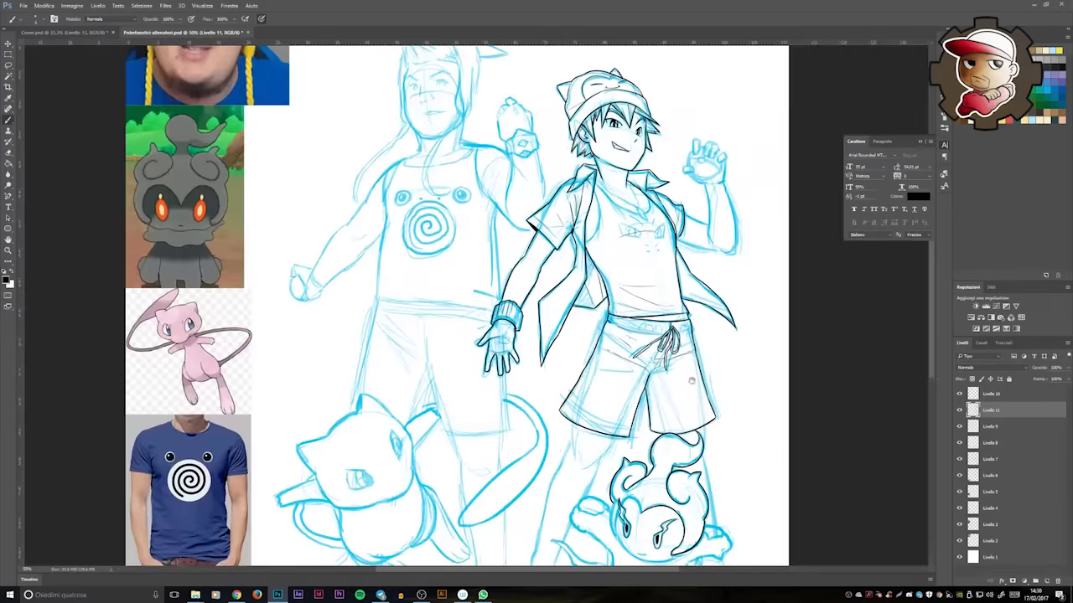
scroll(691, 381, up, 4)
scroll(392, 179, up, 2)
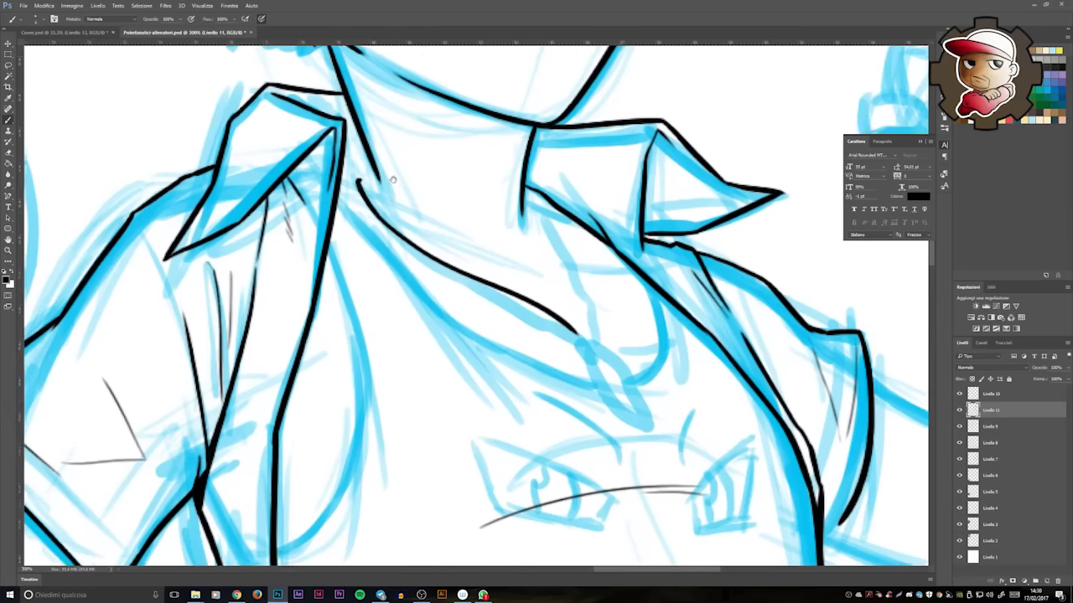
drag(392, 179, 390, 163)
mouse_move(580, 317)
mouse_down()
mouse_move(594, 352)
mouse_move(658, 408)
mouse_up()
- Ink the cord lines across the boy's chest above the pendant
mouse_move(524, 174)
mouse_down()
mouse_move(584, 317)
mouse_move(639, 210)
mouse_move(683, 243)
mouse_move(673, 248)
mouse_up()
mouse_move(484, 215)
mouse_down()
mouse_move(453, 212)
mouse_move(566, 267)
mouse_up()
drag(636, 297, 667, 312)
mouse_move(672, 301)
mouse_down()
mouse_move(735, 300)
mouse_move(670, 232)
mouse_up()
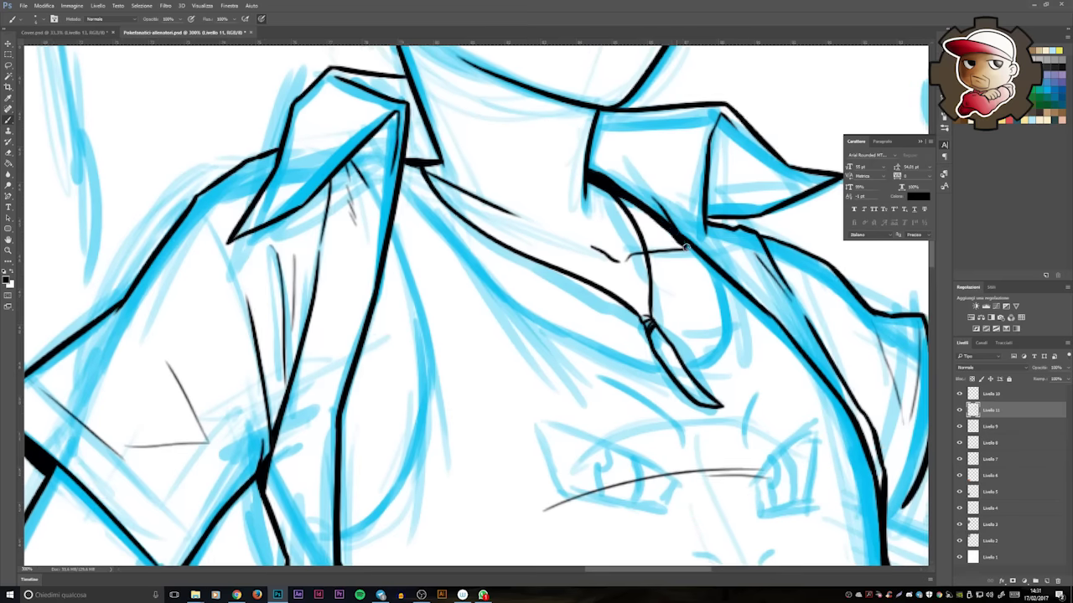
- Ink the lower edge of the shirt's neckline on both sides of the pendant
drag(402, 176, 474, 260)
drag(471, 260, 664, 374)
drag(721, 280, 686, 369)
- Ink the curved armhole of the boy's shirt along the open jacket edge
drag(544, 377, 536, 209)
drag(411, 80, 327, 384)
mouse_move(402, 201)
mouse_down()
mouse_move(544, 294)
mouse_move(496, 319)
mouse_up()
scroll(544, 294, down, 2)
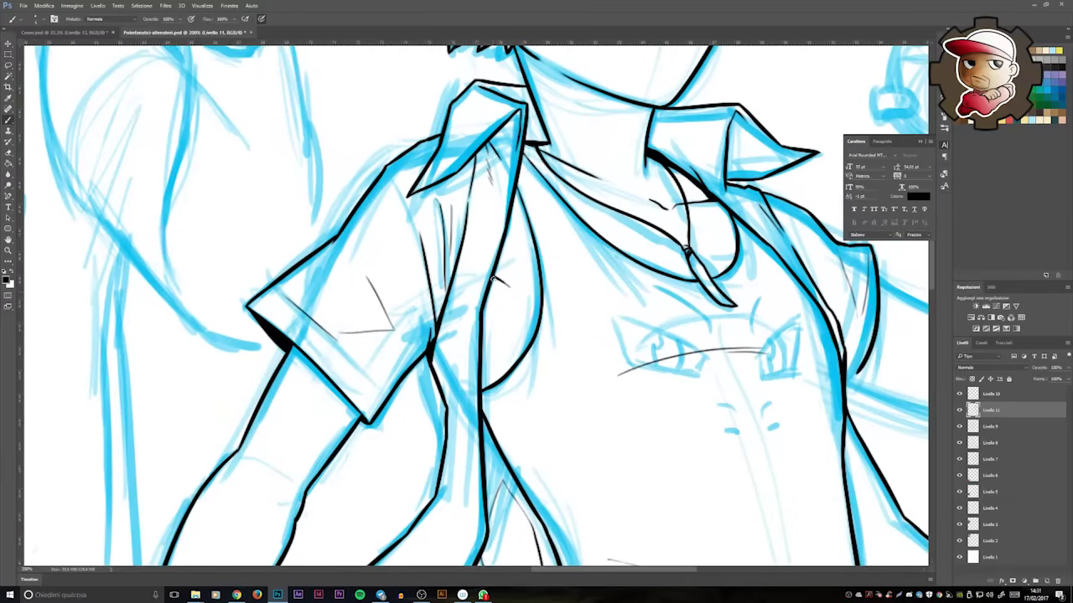
- Ink the outlines of the angry eyes printed on the front of the boy's shirt
mouse_move(509, 216)
mouse_down()
mouse_move(489, 292)
mouse_move(442, 179)
mouse_move(394, 203)
mouse_up()
drag(553, 244, 511, 203)
drag(608, 203, 591, 246)
scroll(545, 231, up, 1)
mouse_move(641, 292)
mouse_down()
mouse_move(702, 321)
mouse_move(650, 326)
mouse_move(698, 318)
mouse_move(673, 324)
mouse_move(685, 265)
mouse_move(676, 295)
mouse_up()
key(ctrl+z)
drag(681, 264, 657, 299)
drag(657, 294, 677, 293)
- Ink the remaining eye details and the small nostril marks of the face on the boy's shirt
mouse_move(589, 296)
mouse_down()
mouse_move(554, 268)
mouse_move(485, 308)
mouse_move(570, 325)
mouse_move(586, 293)
mouse_up()
mouse_move(511, 310)
mouse_down()
mouse_move(516, 258)
mouse_move(536, 319)
mouse_up()
drag(586, 352, 533, 274)
mouse_move(570, 289)
mouse_down()
mouse_move(580, 300)
mouse_move(570, 289)
mouse_up()
mouse_move(630, 280)
mouse_down()
mouse_move(618, 303)
mouse_move(642, 315)
mouse_up()
drag(561, 325, 582, 328)
- Ink the hem of the boy's shirt and the waistband, drawstring and legs of his shorts
scroll(537, 302, down, 3)
scroll(536, 301, up, 2)
mouse_move(628, 293)
mouse_down()
mouse_move(486, 318)
mouse_move(436, 377)
mouse_up()
mouse_move(524, 451)
mouse_down()
mouse_move(484, 129)
mouse_move(502, 180)
mouse_up()
mouse_move(390, 345)
mouse_down()
mouse_move(533, 416)
mouse_move(667, 323)
mouse_move(659, 372)
mouse_up()
mouse_move(533, 327)
mouse_down()
mouse_move(520, 261)
mouse_move(506, 369)
mouse_up()
mouse_move(528, 301)
mouse_down()
mouse_move(520, 256)
mouse_move(364, 197)
mouse_up()
mouse_move(305, 353)
mouse_down()
mouse_move(661, 426)
mouse_move(582, 489)
mouse_move(524, 176)
mouse_up()
- Ink the boy's lowered hand and the wristband above it
scroll(560, 475, up, 2)
mouse_move(397, 124)
mouse_down()
mouse_move(442, 333)
mouse_move(340, 267)
mouse_move(325, 228)
mouse_move(369, 225)
mouse_move(363, 253)
mouse_up()
mouse_move(524, 174)
mouse_down()
mouse_move(530, 235)
mouse_move(607, 264)
mouse_up()
mouse_move(471, 173)
mouse_down()
mouse_move(501, 209)
mouse_move(511, 188)
mouse_move(503, 209)
mouse_up()
drag(493, 217, 471, 235)
mouse_move(546, 173)
mouse_down()
mouse_move(526, 251)
mouse_move(553, 260)
mouse_up()
mouse_move(578, 191)
mouse_down()
mouse_move(560, 239)
mouse_move(621, 216)
mouse_up()
mouse_move(561, 170)
mouse_down()
mouse_move(620, 220)
mouse_move(605, 245)
mouse_move(611, 287)
mouse_move(650, 279)
mouse_move(656, 308)
mouse_move(644, 414)
mouse_move(563, 424)
mouse_up()
drag(637, 285, 461, 354)
- Ink the fingers, thumb and palm edge of the boy's raised hand around the ball
scroll(461, 354, up, 1)
drag(538, 402, 448, 343)
key(ctrl+z)
key(ctrl+z)
key(ctrl+z)
drag(674, 208, 646, 185)
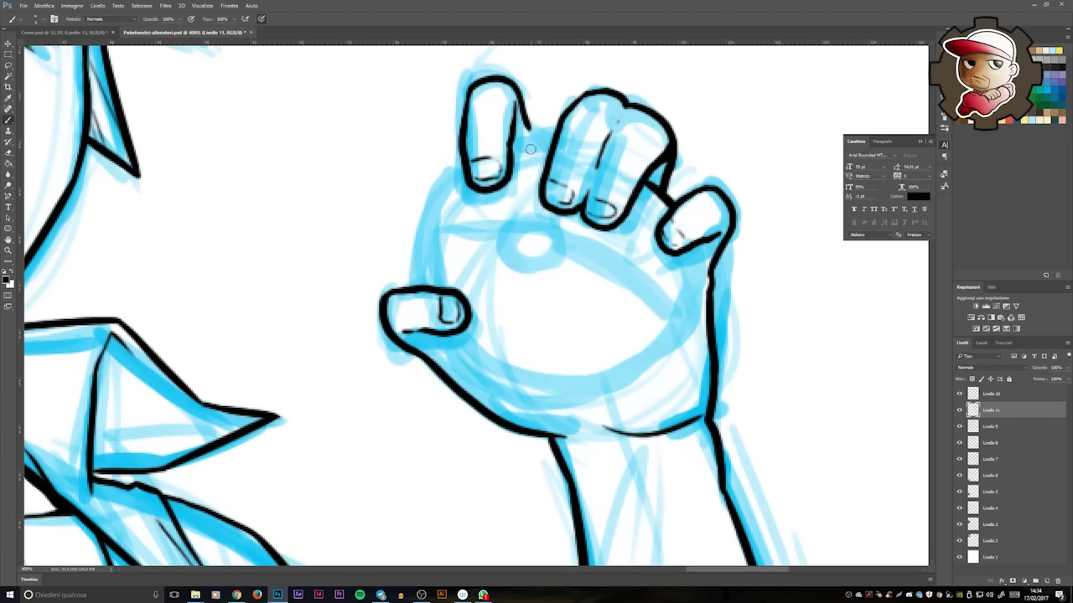
- Ink the round outline of the Poké Ball between the fingers and thumb of the raised hand
key(ctrl+z)
key(ctrl+z)
drag(554, 143, 526, 149)
mouse_move(466, 163)
mouse_down()
mouse_move(433, 189)
mouse_move(409, 290)
mouse_up()
drag(419, 335, 696, 252)
key(ctrl+z)
drag(432, 355, 688, 344)
- Erase stray ink along the ball's lower outline beside the thumb
key(e)
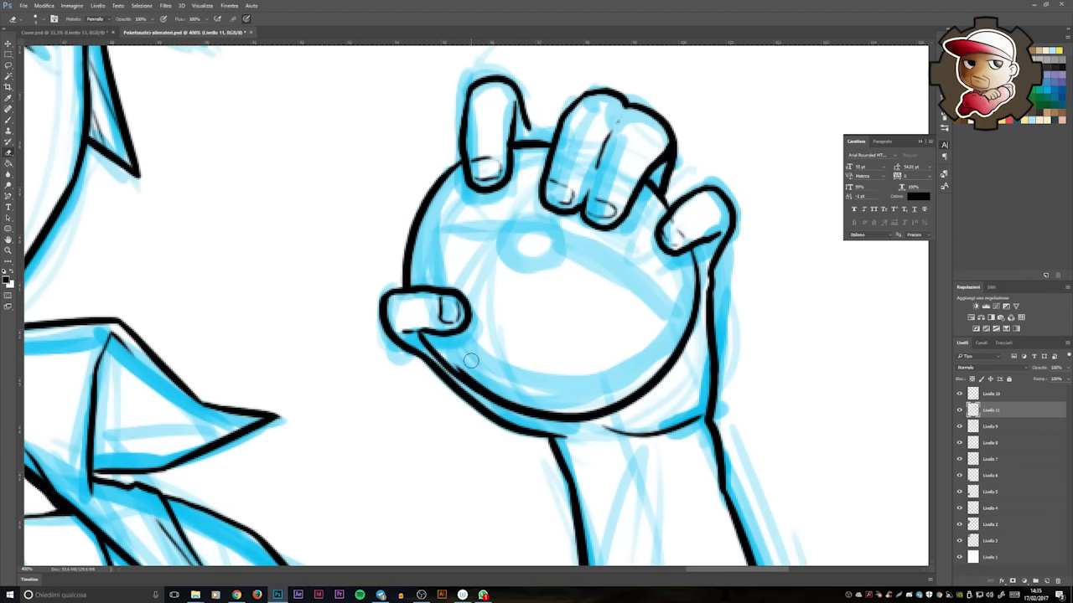
drag(470, 361, 502, 390)
drag(502, 390, 508, 410)
- Ink the Poké Ball's round button and the curved dividing line on both sides, erasing the line inside the button
key(b)
drag(423, 250, 683, 369)
key(e)
drag(528, 267, 566, 281)
key(b)
mouse_move(528, 245)
mouse_down()
mouse_move(520, 262)
mouse_move(536, 256)
mouse_move(569, 312)
mouse_up()
mouse_move(647, 238)
mouse_down()
mouse_move(662, 260)
mouse_move(682, 370)
mouse_up()
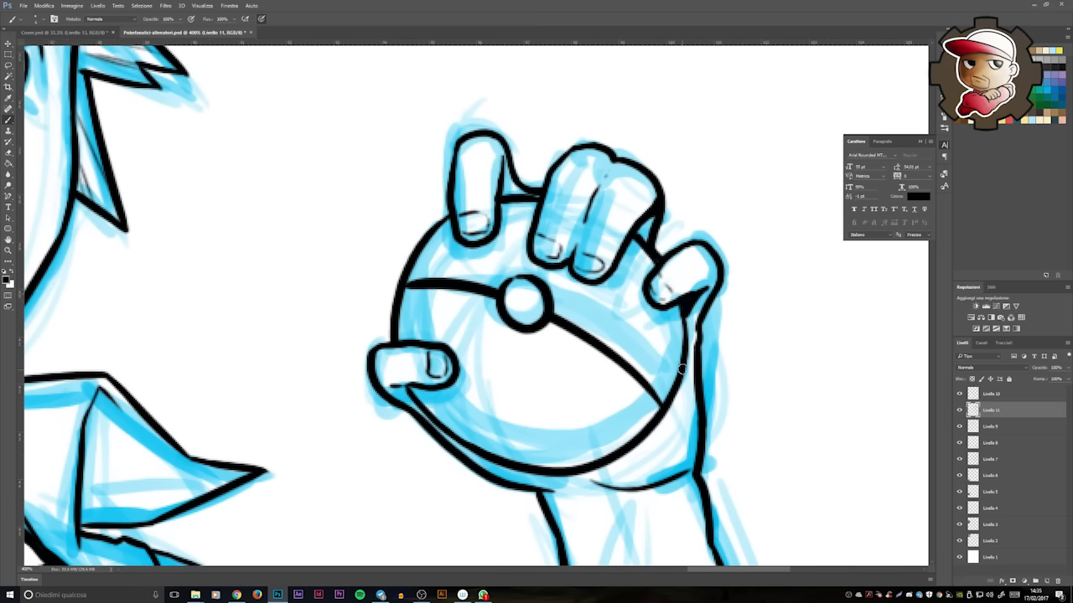
- Ink the lower outline of Marshadow's head and its small mouth
scroll(682, 370, down, 10)
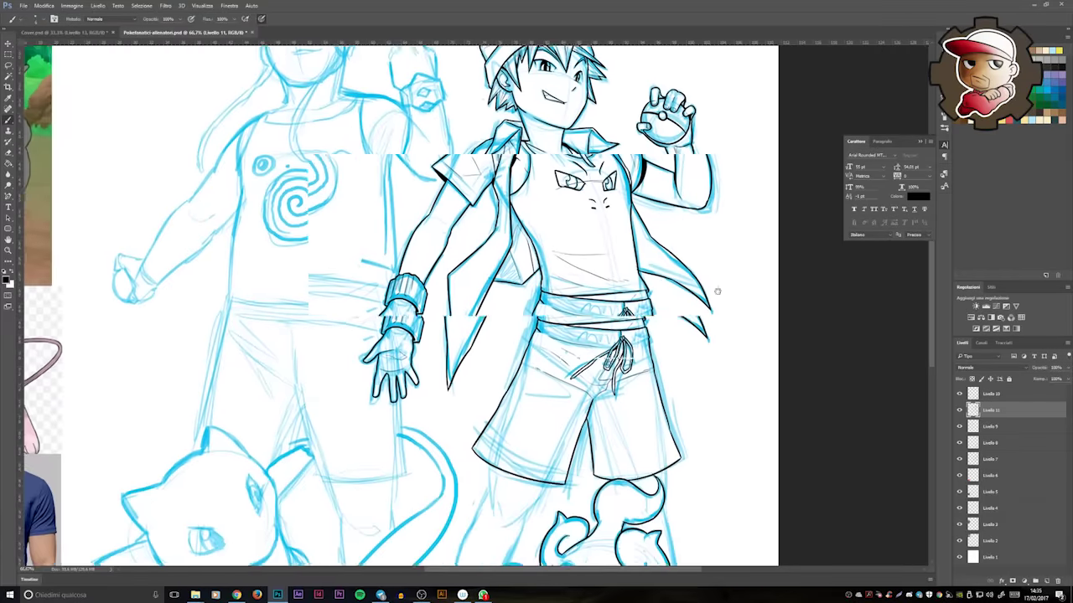
scroll(621, 516, up, 10)
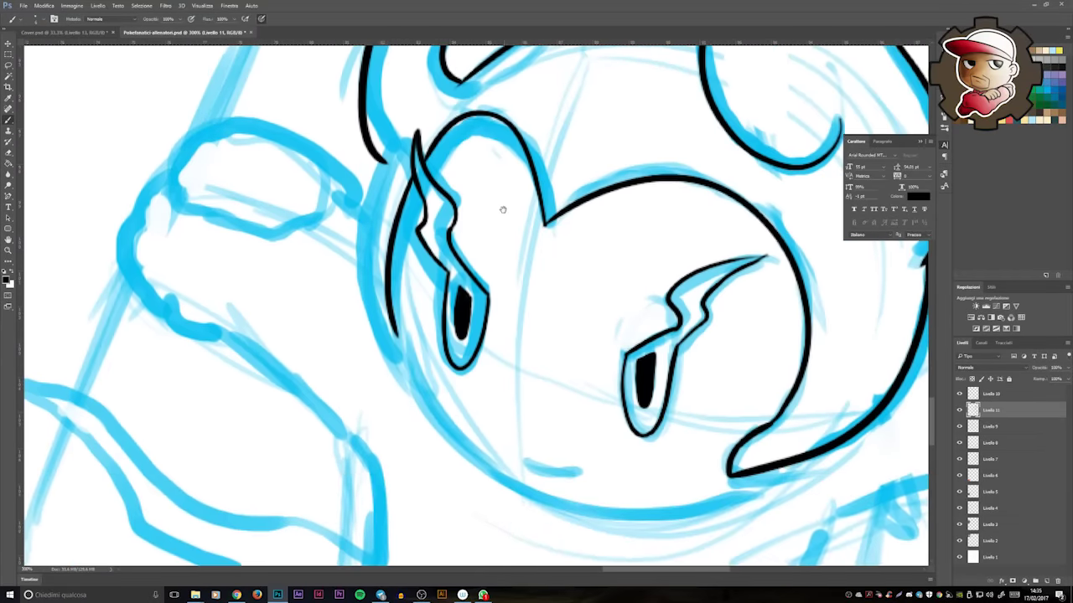
drag(399, 303, 384, 356)
drag(373, 163, 388, 359)
drag(369, 311, 399, 357)
drag(399, 357, 331, 277)
drag(721, 381, 351, 285)
mouse_move(400, 362)
mouse_down()
mouse_move(320, 253)
mouse_move(313, 306)
mouse_up()
drag(642, 429, 686, 419)
- Ink the upper edge of Marshadow's right-hand arm and the adjoining side of its body
scroll(704, 359, right, 5)
mouse_move(569, 251)
mouse_down()
mouse_move(681, 308)
mouse_move(559, 303)
mouse_move(551, 292)
mouse_up()
drag(681, 293, 662, 441)
drag(744, 333, 831, 170)
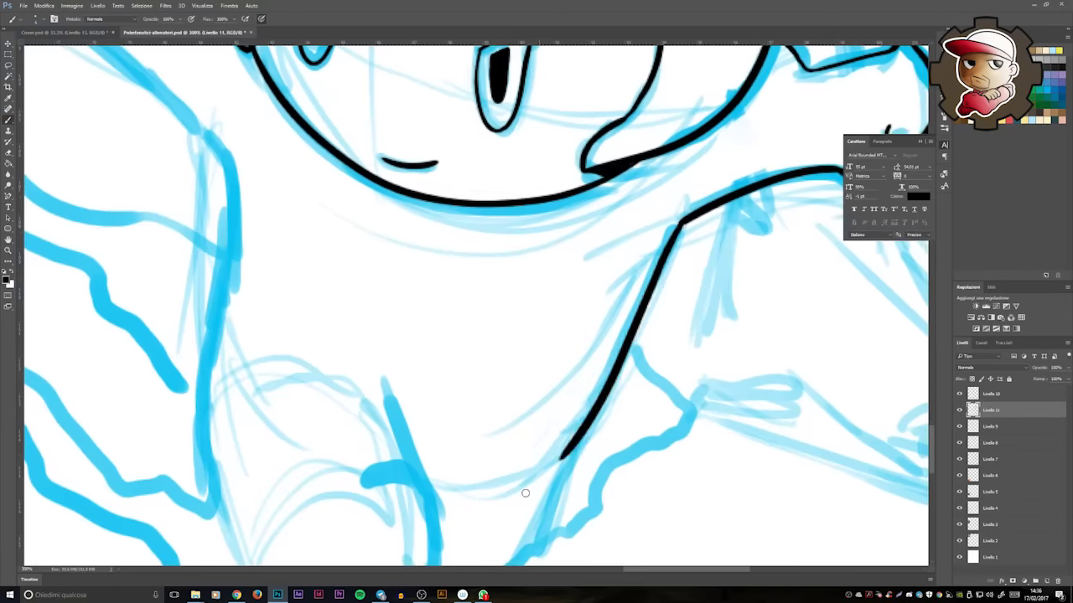
- Ink Marshadow's arms and hands and fill the shadow under its head with black
drag(503, 168, 750, 490)
drag(452, 215, 281, 221)
mouse_move(458, 197)
mouse_down()
mouse_move(355, 146)
mouse_move(279, 216)
mouse_move(266, 306)
mouse_move(298, 345)
mouse_up()
mouse_move(860, 400)
mouse_down()
mouse_move(811, 326)
mouse_move(467, 195)
mouse_move(634, 321)
mouse_up()
mouse_move(381, 418)
mouse_down()
mouse_move(750, 398)
mouse_move(775, 346)
mouse_up()
key(ctrl+z)
drag(740, 407, 797, 287)
mouse_move(749, 372)
mouse_down()
mouse_move(804, 290)
mouse_move(742, 374)
mouse_move(739, 404)
mouse_up()
- Ink Marshadow's legs and feet and the wavy tails trailing from its body
mouse_move(436, 455)
mouse_down()
mouse_move(627, 434)
mouse_move(723, 392)
mouse_move(736, 398)
mouse_up()
drag(363, 511, 447, 281)
mouse_move(412, 303)
mouse_down()
mouse_move(412, 379)
mouse_move(471, 269)
mouse_up()
drag(499, 272, 535, 319)
mouse_move(515, 361)
mouse_down()
mouse_move(553, 357)
mouse_move(564, 414)
mouse_move(455, 477)
mouse_move(303, 370)
mouse_move(189, 238)
mouse_move(377, 359)
mouse_move(291, 282)
mouse_move(374, 364)
mouse_move(413, 378)
mouse_up()
mouse_move(653, 423)
mouse_down()
mouse_move(587, 449)
mouse_move(645, 469)
mouse_up()
drag(252, 285, 436, 167)
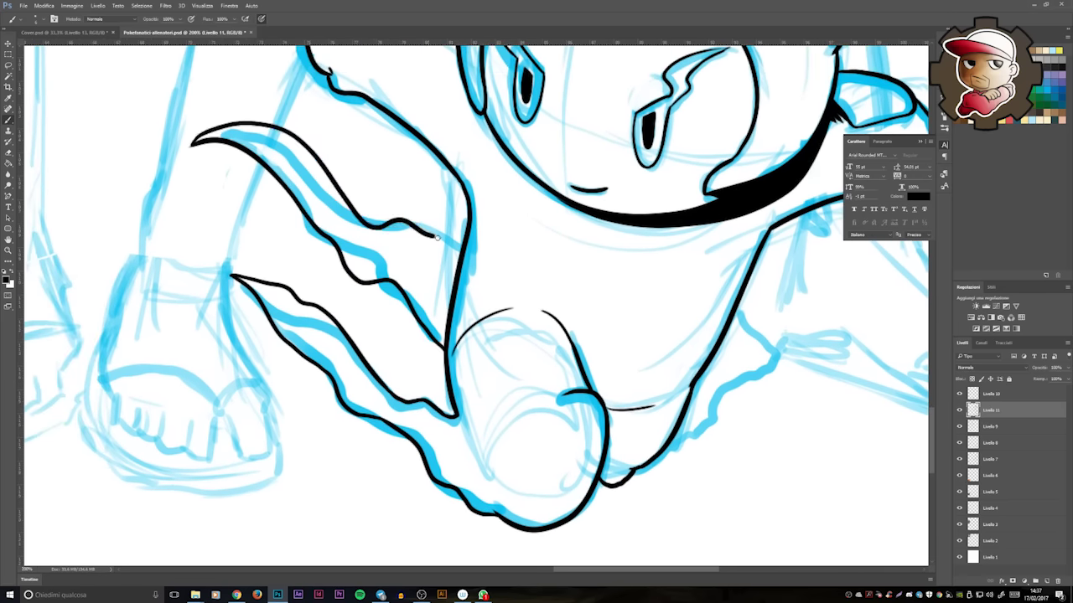
- Ink the boy's front leg from the hem of his shorts down past the knee to the ankle
key(ctrl+minus)
key(ctrl+minus)
key(ctrl+minus)
key(ctrl+plus)
key(ctrl+plus)
drag(566, 216, 496, 294)
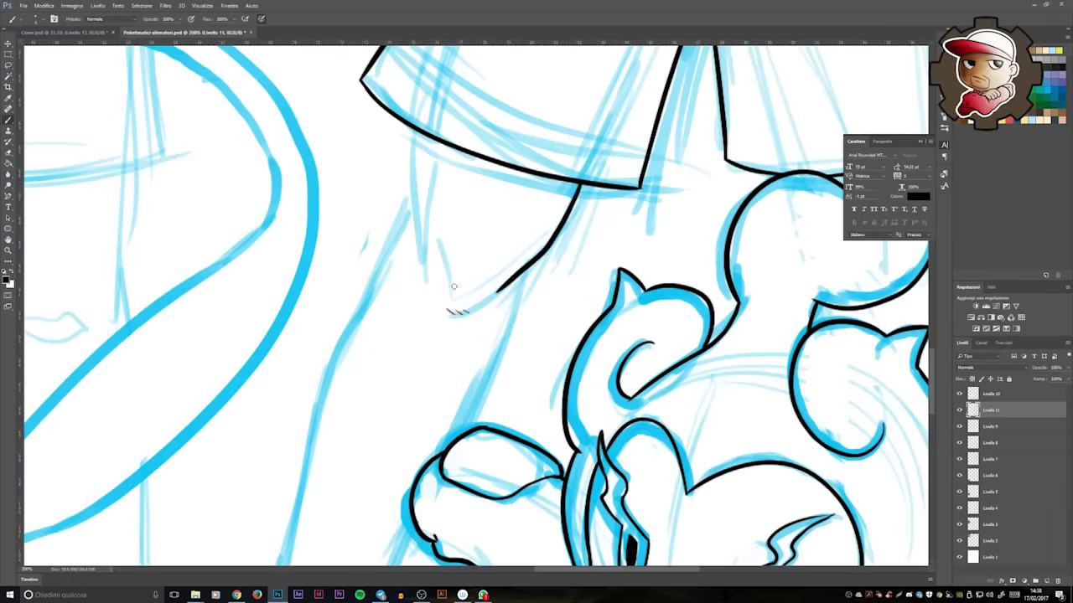
drag(428, 134, 366, 34)
drag(419, 419, 551, 182)
drag(551, 193, 466, 410)
mouse_move(412, 256)
mouse_down()
mouse_move(375, 387)
mouse_move(418, 274)
mouse_move(395, 327)
mouse_up()
- Ink the boy's front foot with its toes and toenails, and the straps and sole of the sandal
drag(507, 282, 523, 376)
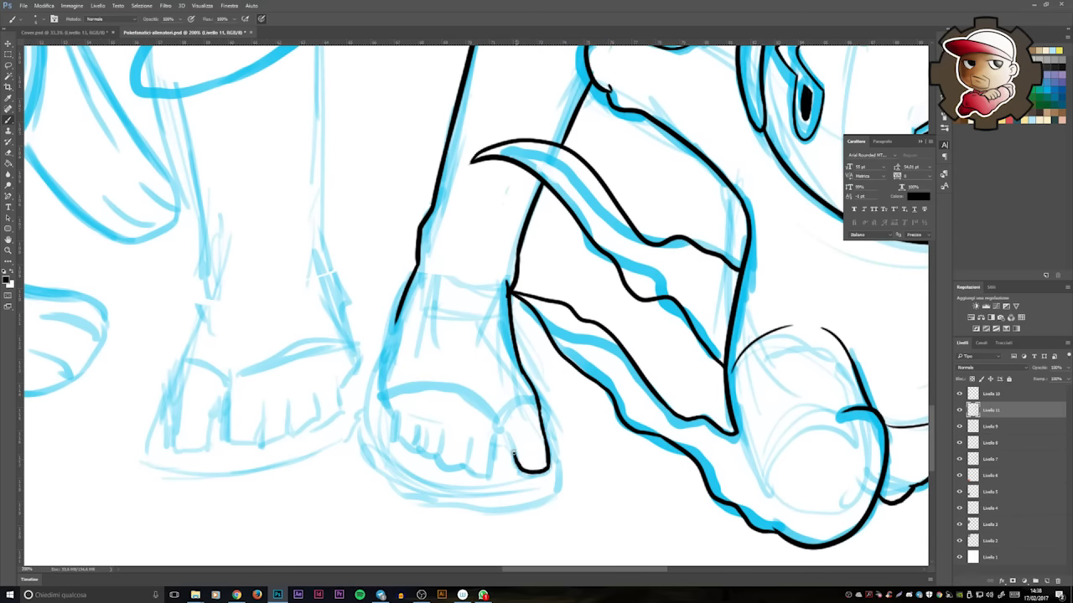
drag(520, 414, 556, 393)
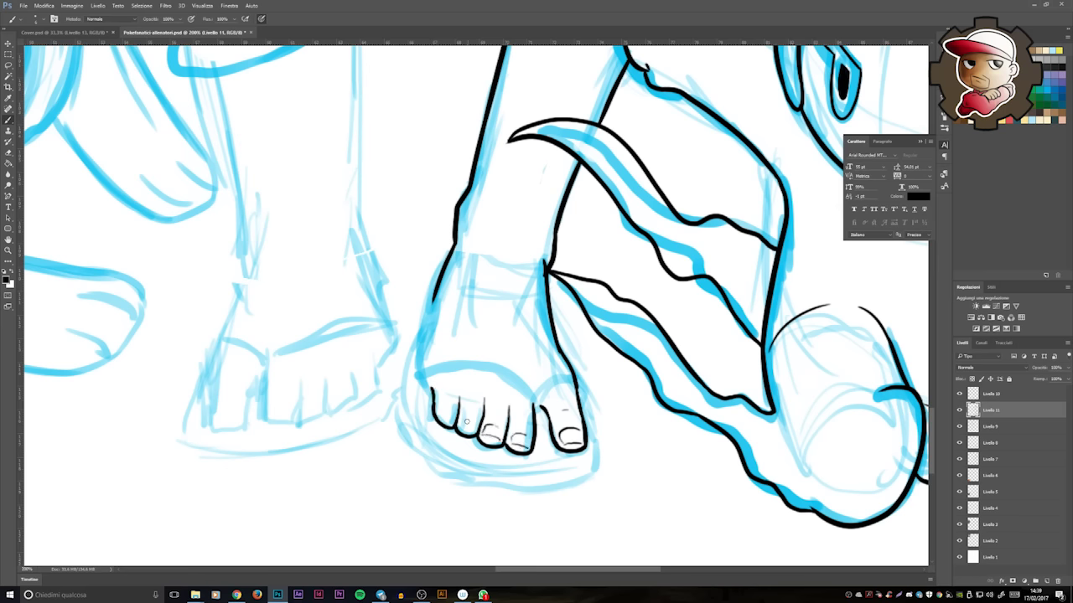
mouse_move(544, 404)
mouse_down()
mouse_move(586, 433)
mouse_move(466, 407)
mouse_move(445, 357)
mouse_move(525, 360)
mouse_move(507, 371)
mouse_move(527, 245)
mouse_move(456, 246)
mouse_up()
scroll(587, 394, up, 1)
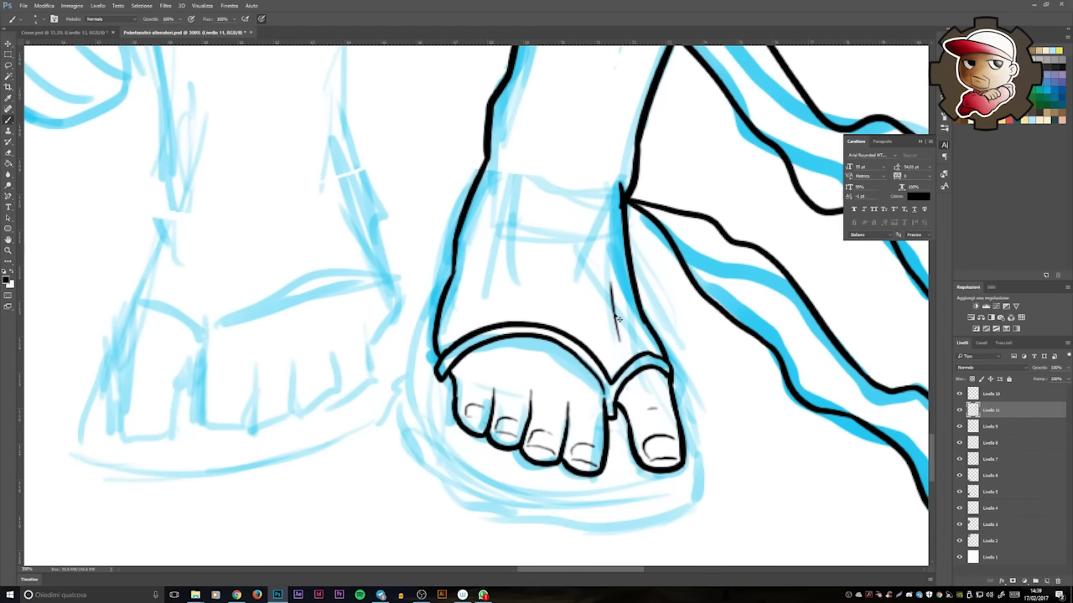
mouse_move(447, 288)
mouse_down()
mouse_move(688, 457)
mouse_move(440, 425)
mouse_up()
- Thicken the black shadows under both hems of the boy's shorts and ink the top of his rear leg
scroll(520, 335, down, 5)
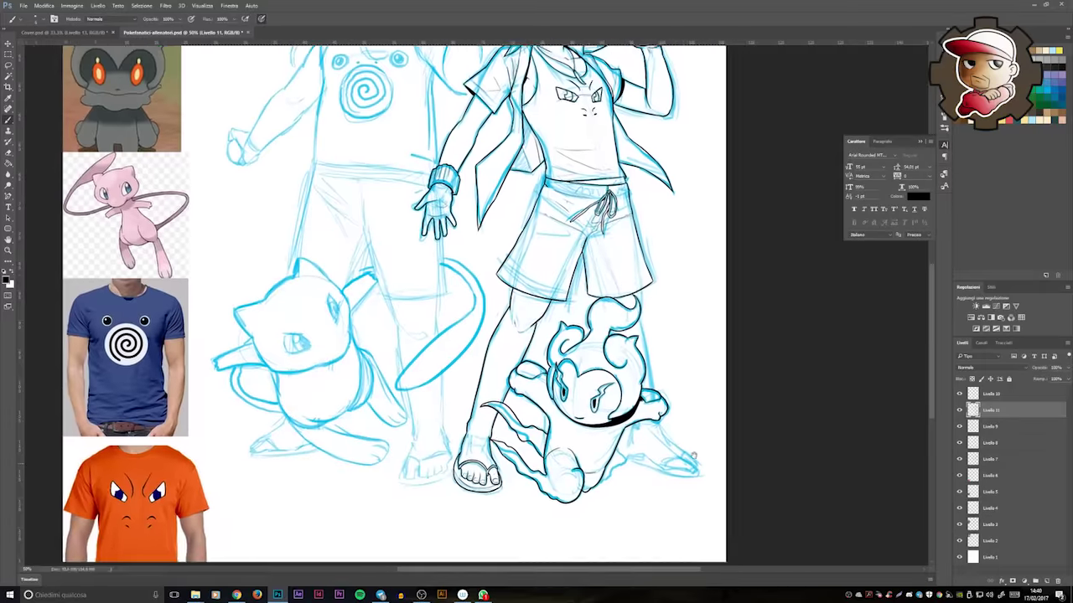
scroll(617, 394, up, 5)
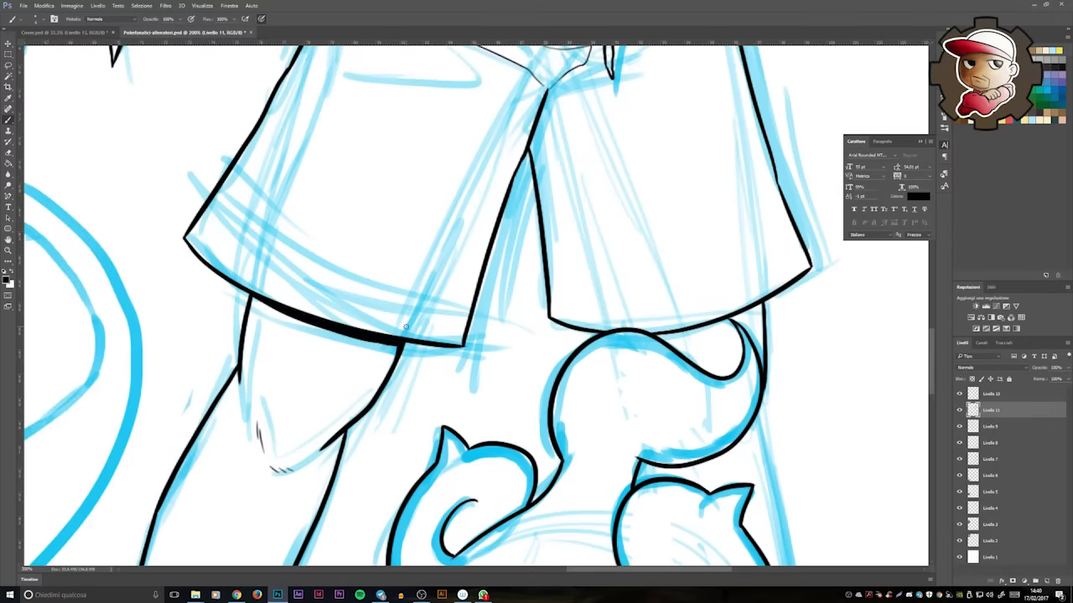
scroll(503, 302, right, 3)
scroll(609, 273, down, 1)
drag(575, 288, 515, 309)
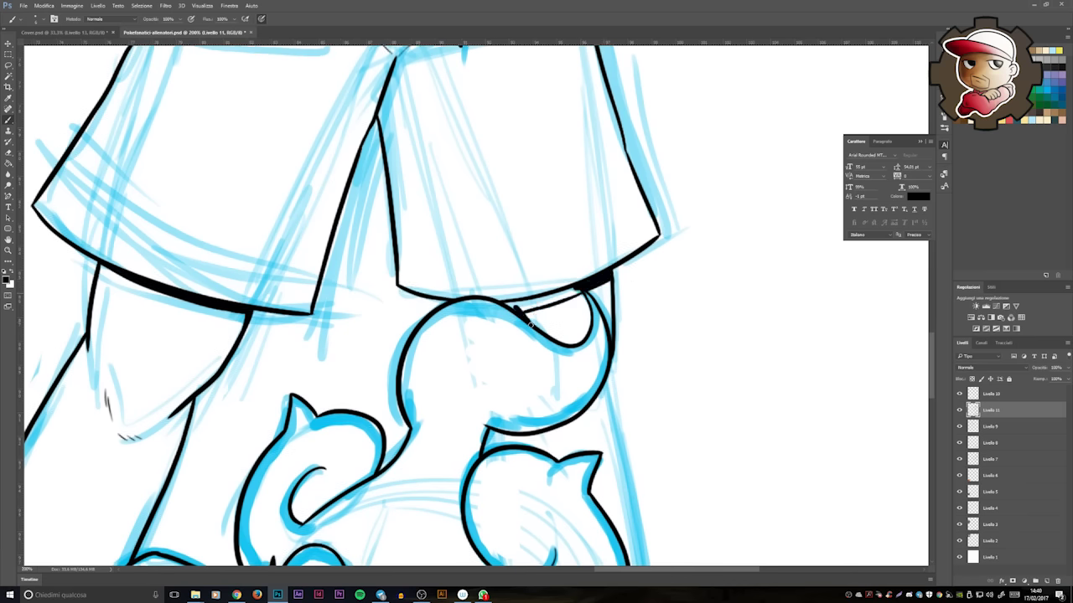
- Ink the boy's rear leg behind Marshadow and the foot with its toes and sandal straps
scroll(574, 290, down, 7)
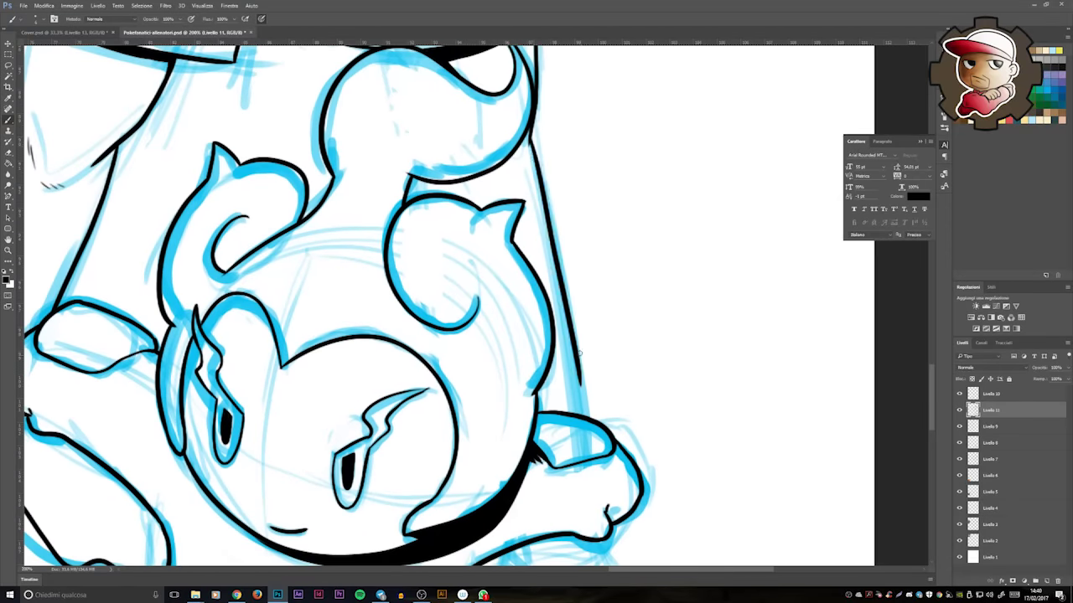
scroll(549, 275, down, 4)
scroll(550, 275, right, 3)
drag(571, 323, 638, 379)
mouse_move(533, 331)
mouse_down()
mouse_move(641, 417)
mouse_move(553, 440)
mouse_move(539, 471)
mouse_up()
scroll(593, 440, up, 2)
mouse_move(530, 466)
mouse_down()
mouse_move(589, 409)
mouse_move(632, 409)
mouse_move(656, 379)
mouse_move(701, 413)
mouse_move(721, 466)
mouse_up()
mouse_move(704, 416)
mouse_down()
mouse_move(729, 461)
mouse_move(758, 321)
mouse_up()
mouse_move(626, 353)
mouse_down()
mouse_move(548, 349)
mouse_move(473, 310)
mouse_move(534, 341)
mouse_move(486, 327)
mouse_up()
- Ink the heel and back of the boy's rear foot up to Marshadow's arm
scroll(485, 326, down, 2)
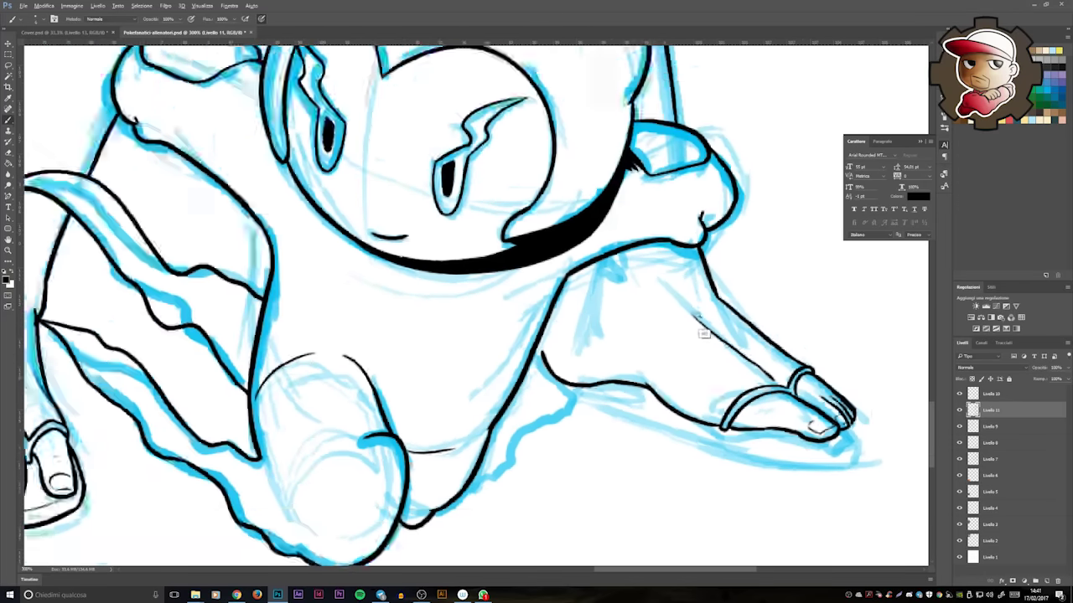
scroll(486, 326, up, 2)
mouse_move(576, 401)
mouse_down()
mouse_move(490, 392)
mouse_move(498, 245)
mouse_move(524, 201)
mouse_up()
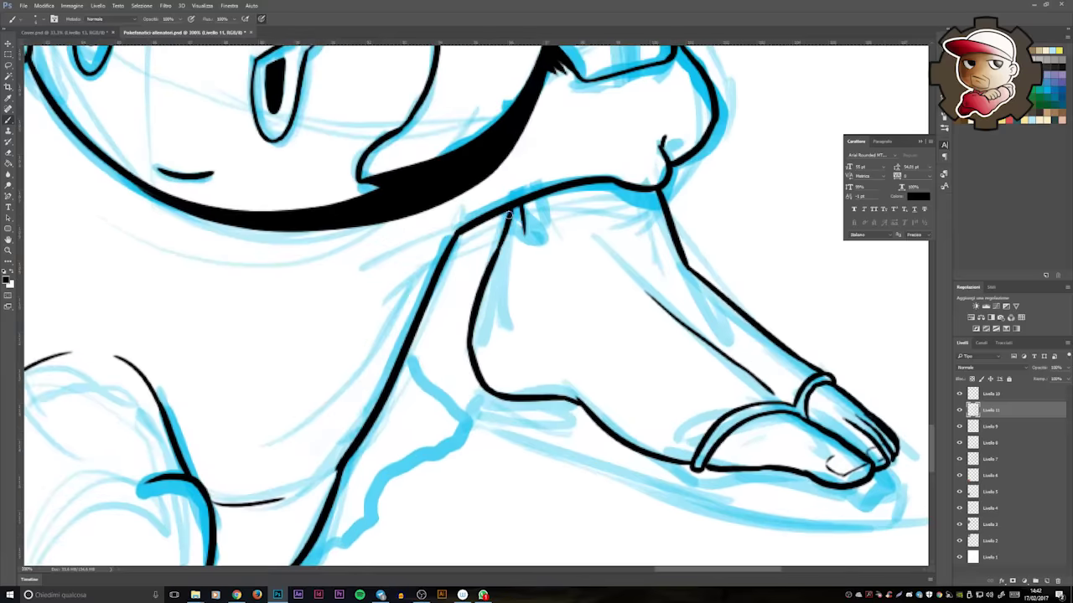
scroll(524, 201, down, 2)
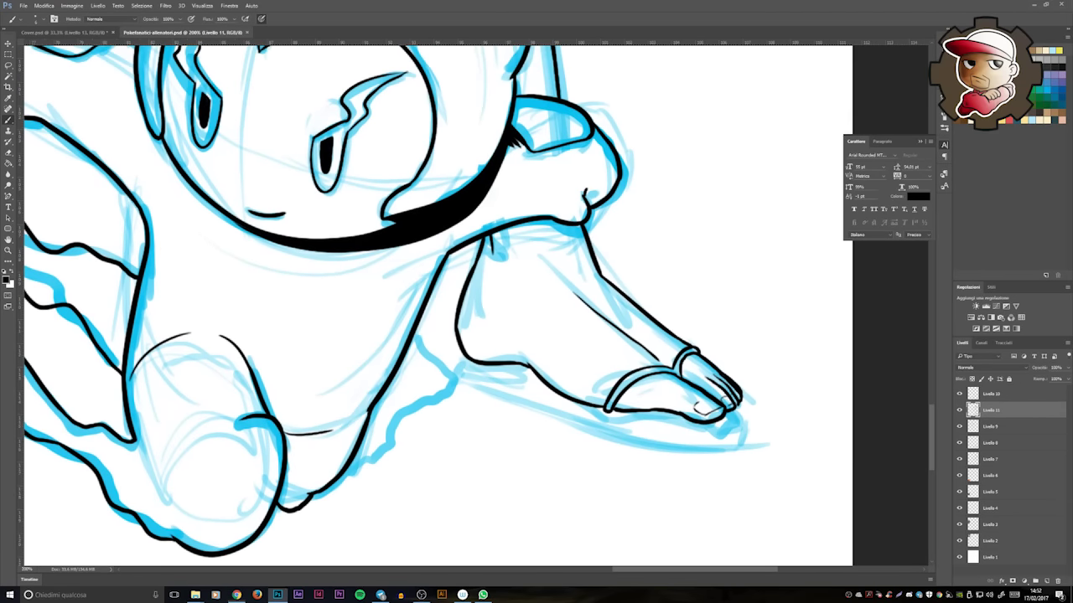
scroll(737, 377, up, 2)
mouse_move(492, 353)
mouse_down()
mouse_move(710, 391)
mouse_move(729, 360)
mouse_up()
key(ctrl+z)
mouse_move(695, 399)
mouse_down()
mouse_move(727, 339)
mouse_move(283, 279)
mouse_up()
key(ctrl+z)
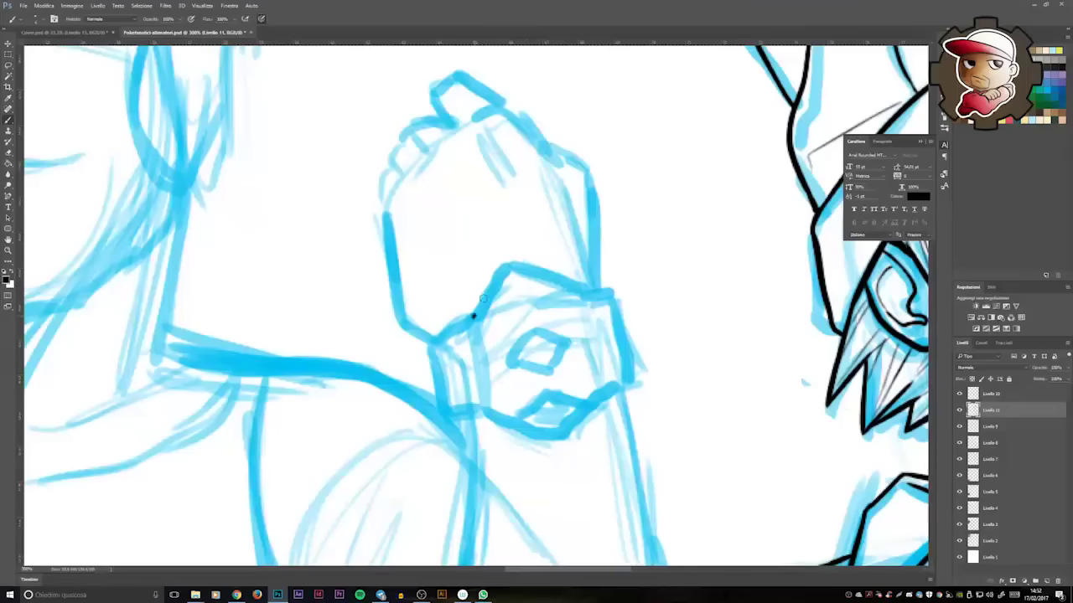
- Ink the pointed upper edge, the two diamonds and the lower edge of the other trainer's bracelet
drag(474, 316, 578, 293)
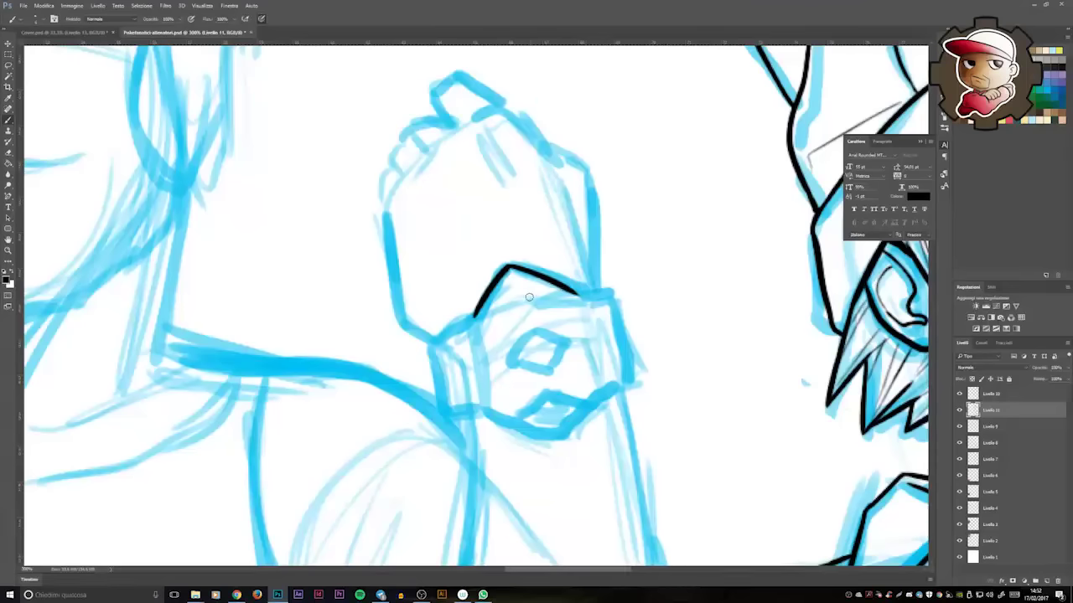
drag(509, 363, 572, 347)
drag(484, 411, 549, 443)
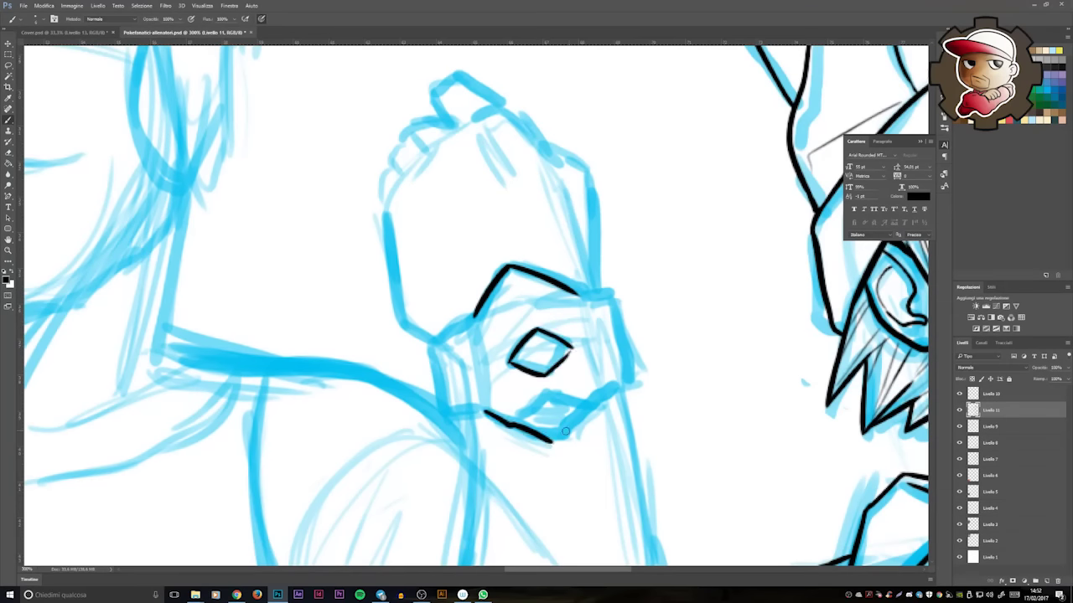
drag(612, 391, 515, 412)
drag(475, 316, 509, 299)
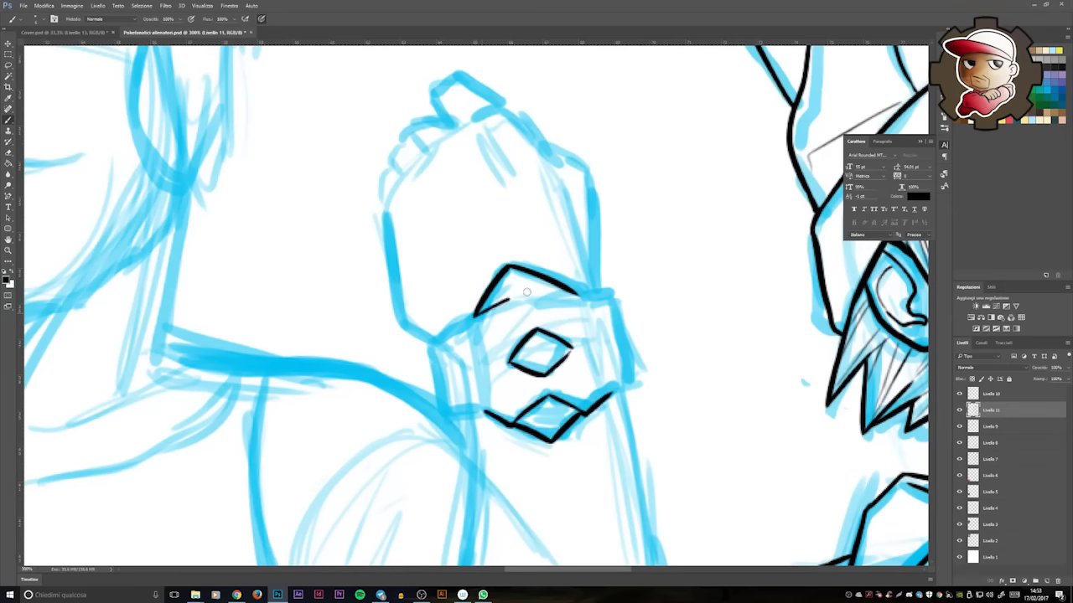
- Ink the side edges and the thin facet lines of the bracelet
drag(595, 304, 606, 379)
drag(460, 318, 475, 393)
mouse_move(474, 317)
mouse_down()
mouse_move(433, 337)
mouse_move(484, 414)
mouse_up()
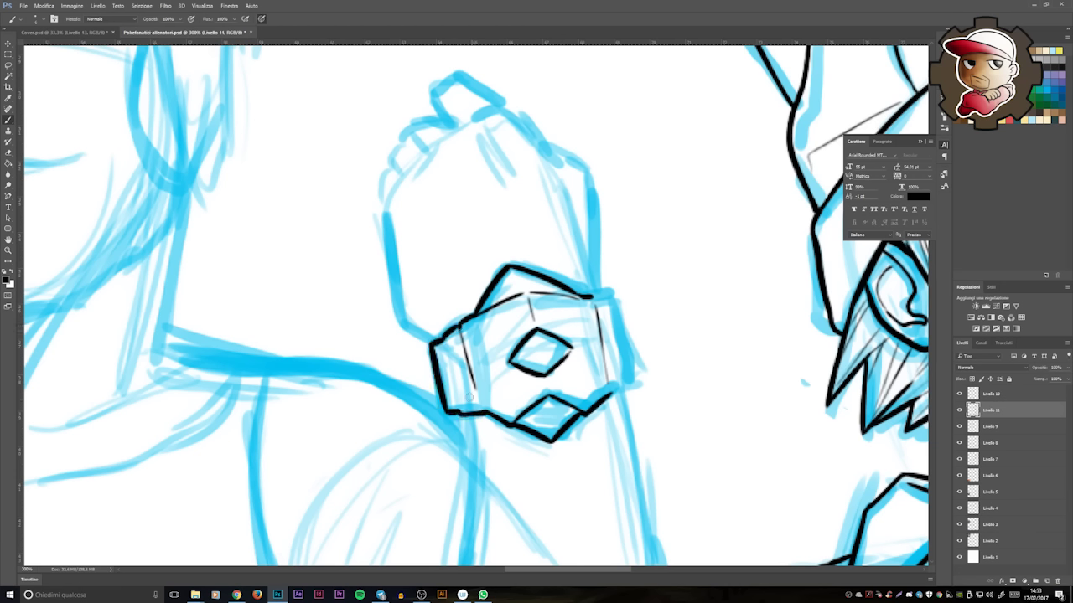
drag(605, 300, 624, 359)
- Ink the raised fist above the bracelet with its fingers and thumb
mouse_move(609, 310)
mouse_down()
mouse_move(620, 382)
mouse_move(599, 462)
mouse_up()
mouse_move(579, 345)
mouse_down()
mouse_move(520, 211)
mouse_move(476, 220)
mouse_up()
mouse_move(493, 178)
mouse_down()
mouse_move(424, 182)
mouse_move(434, 190)
mouse_move(396, 206)
mouse_move(370, 291)
mouse_move(410, 411)
mouse_up()
- Ink the other trainer's raised forearm, upper arm, shoulder line and sleeve opening
scroll(404, 231, down, 5)
scroll(427, 336, up, 4)
drag(441, 290, 417, 528)
scroll(503, 335, down, 4)
drag(532, 179, 560, 406)
mouse_move(419, 456)
mouse_down()
mouse_move(450, 551)
mouse_move(505, 565)
mouse_up()
mouse_move(501, 325)
mouse_down()
mouse_move(429, 281)
mouse_move(414, 482)
mouse_move(632, 479)
mouse_up()
- Ink both edges of the long curved lock of hair falling over the other trainer's chest
mouse_move(512, 133)
mouse_down()
mouse_move(393, 327)
mouse_move(372, 413)
mouse_move(471, 463)
mouse_up()
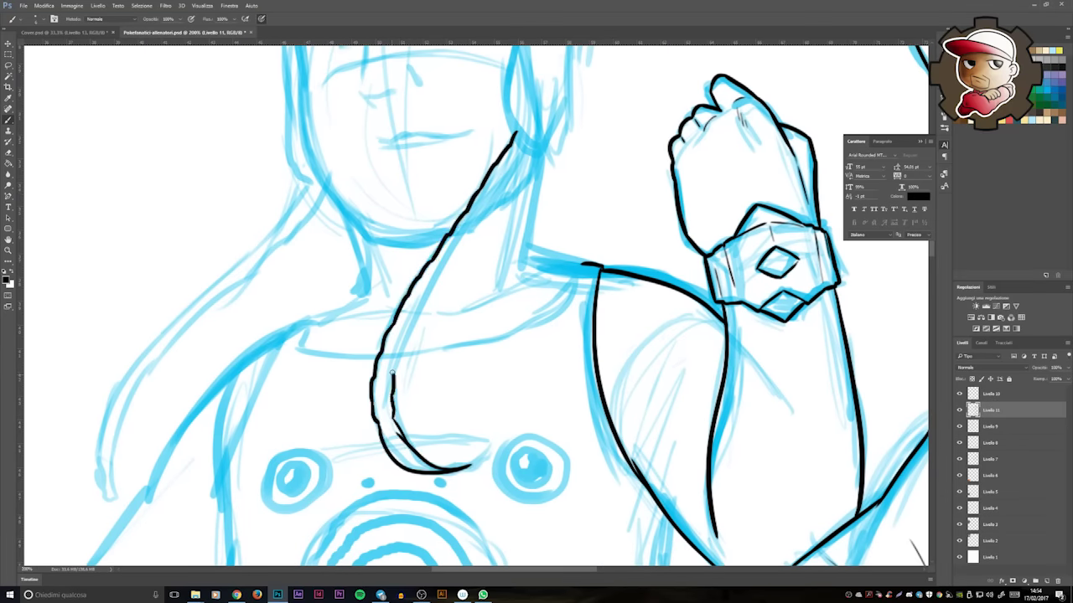
drag(503, 125, 375, 400)
mouse_move(412, 219)
mouse_down()
mouse_move(401, 436)
mouse_move(481, 339)
mouse_up()
- Ink the other trainer's Pikachu hat: ear flap, crown and long ear, with its eye and cheek circle
drag(495, 283, 461, 378)
mouse_move(449, 268)
mouse_down()
mouse_move(457, 327)
mouse_move(466, 317)
mouse_move(576, 308)
mouse_move(423, 238)
mouse_move(281, 213)
mouse_up()
key(ctrl+z)
mouse_move(448, 248)
mouse_down()
mouse_move(612, 300)
mouse_move(508, 260)
mouse_move(495, 310)
mouse_up()
scroll(533, 280, up, 1)
key(ctrl+z)
drag(501, 270, 501, 271)
key(e)
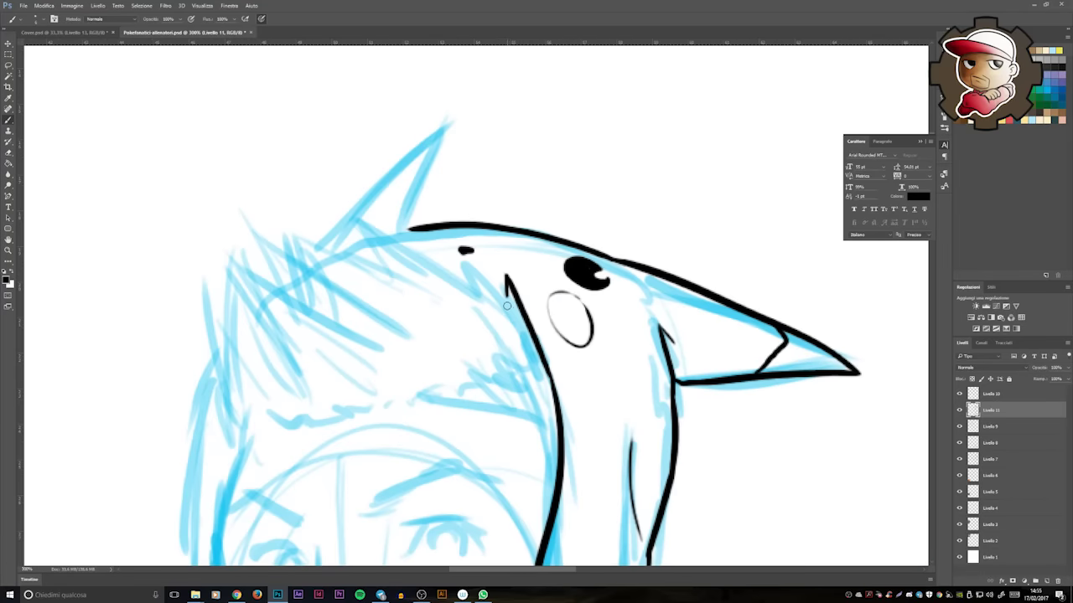
- Ink the spiky outline of the hair sticking out from under the hat
drag(463, 265, 521, 332)
mouse_move(485, 300)
mouse_down()
mouse_move(373, 220)
mouse_move(251, 227)
mouse_up()
key(ctrl+z)
mouse_move(540, 371)
mouse_down()
mouse_move(558, 316)
mouse_move(506, 168)
mouse_move(280, 206)
mouse_move(304, 318)
mouse_move(209, 153)
mouse_move(285, 138)
mouse_move(394, 276)
mouse_up()
drag(251, 209, 423, 293)
key(ctrl+z)
- Ink thin slanted strand lines through the middle of the swept-up hair
drag(302, 202, 390, 297)
drag(398, 193, 440, 293)
drag(444, 222, 465, 284)
drag(477, 216, 503, 297)
drag(453, 206, 479, 292)
drag(373, 156, 423, 201)
drag(293, 150, 318, 198)
drag(419, 335, 480, 364)
- Ink the outer spikes and strands at the far side of the hair, down to the forehead
drag(293, 163, 280, 329)
mouse_move(260, 226)
mouse_down()
mouse_move(297, 366)
mouse_move(364, 352)
mouse_up()
drag(360, 295, 322, 347)
key(ctrl+z)
drag(289, 239, 334, 356)
drag(285, 277, 295, 362)
- Ink both edges of the hat's second pointed ear behind the hair and the marking at its tip
mouse_move(467, 164)
mouse_down()
mouse_move(513, 265)
mouse_move(545, 155)
mouse_up()
key(ctrl+z)
mouse_move(423, 275)
mouse_down()
mouse_move(545, 156)
mouse_move(530, 170)
mouse_up()
drag(513, 185, 546, 156)
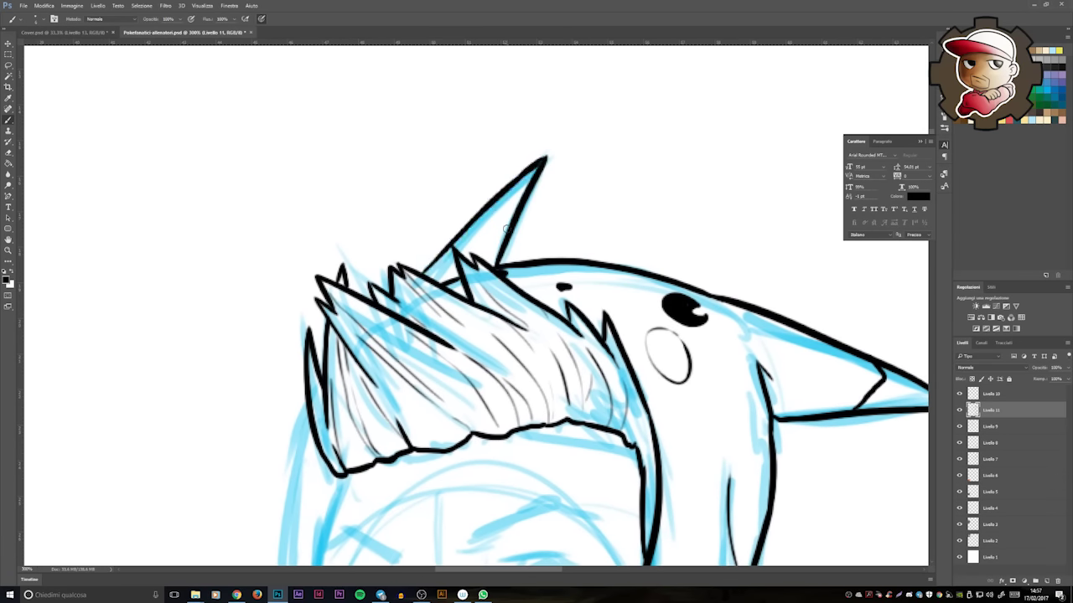
drag(508, 237, 511, 206)
- Ink the face outline from the cheek down to the chin
drag(563, 286, 572, 126)
scroll(571, 127, down, 10)
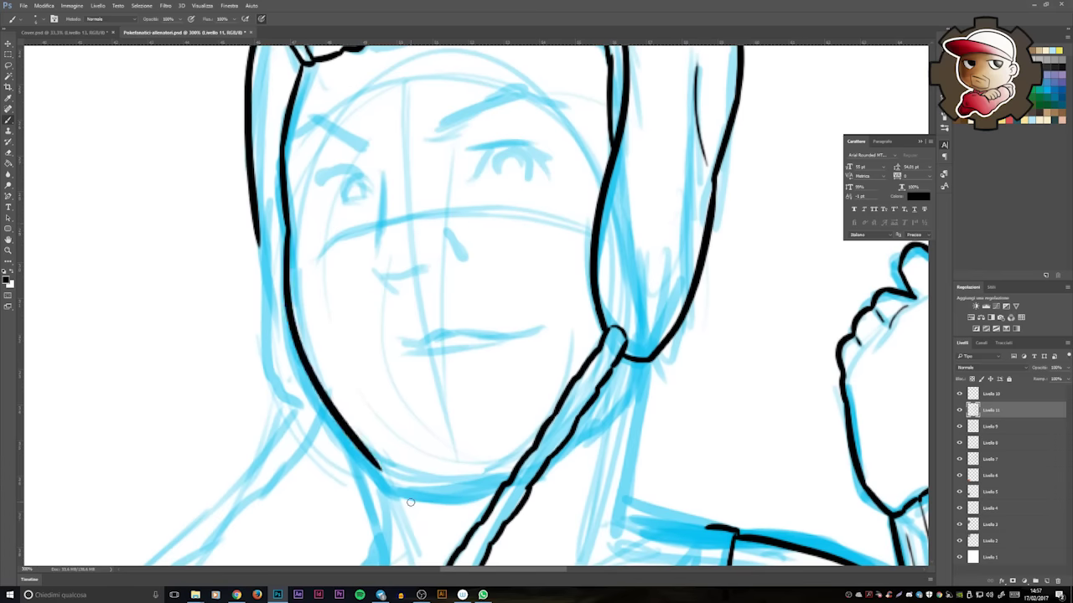
drag(285, 251, 481, 501)
key(ctrl+z)
drag(361, 468, 386, 481)
- Ink the slightly open smiling mouth and the lower lines of the nose
scroll(382, 474, up, 3)
drag(397, 385, 533, 366)
drag(432, 390, 538, 364)
scroll(508, 323, up, 3)
drag(395, 359, 445, 351)
drag(447, 363, 480, 346)
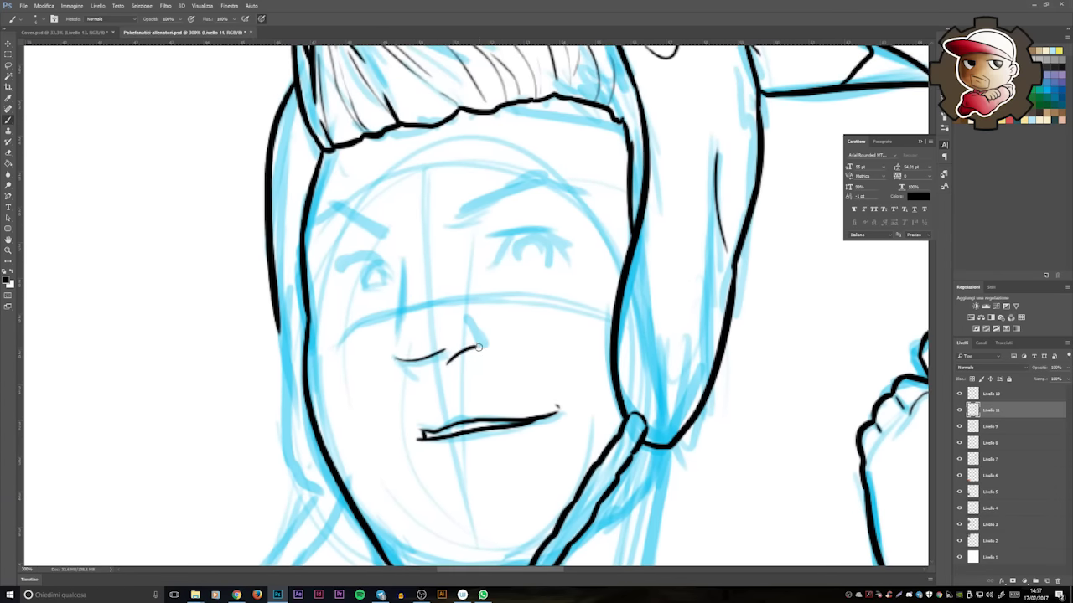
- Ink both eyes and angled eyebrows, plus the small mark below the corner of the mouth
scroll(392, 359, down, 5)
scroll(503, 350, up, 4)
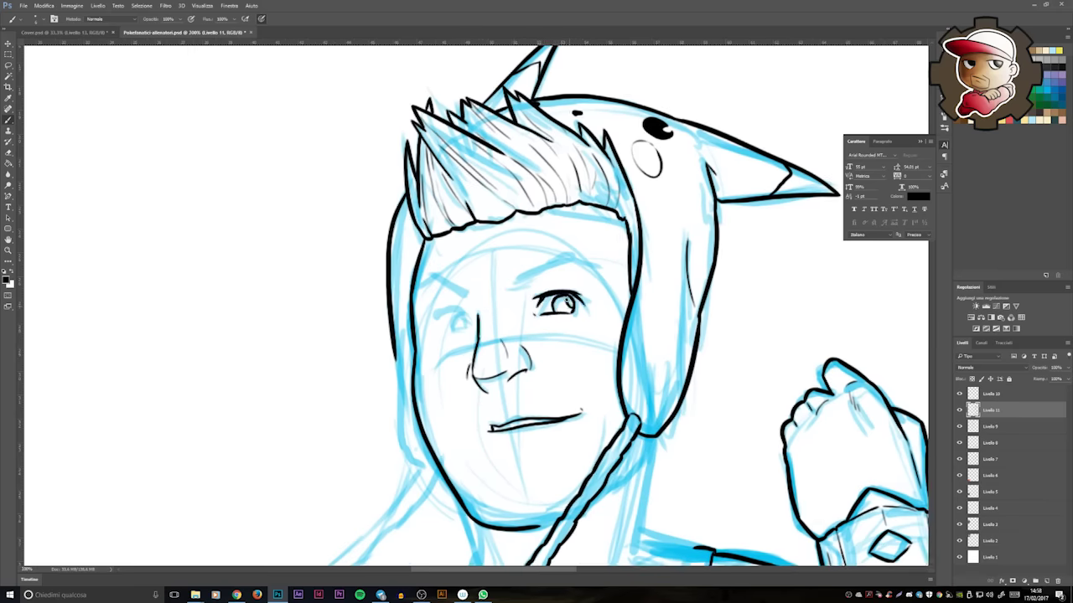
scroll(559, 304, down, 2)
scroll(466, 273, up, 2)
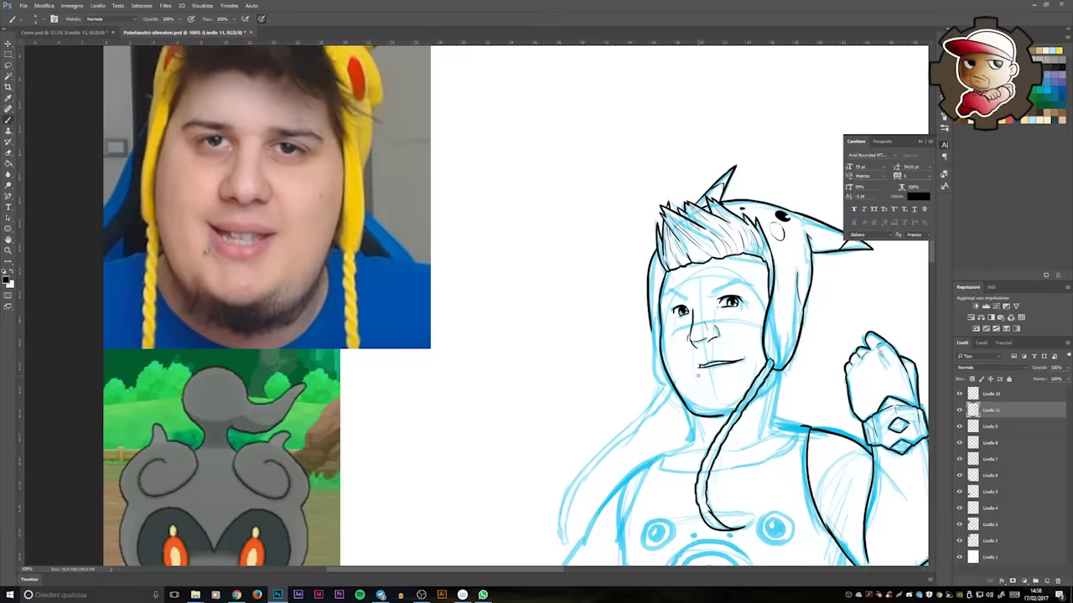
scroll(654, 324, up, 2)
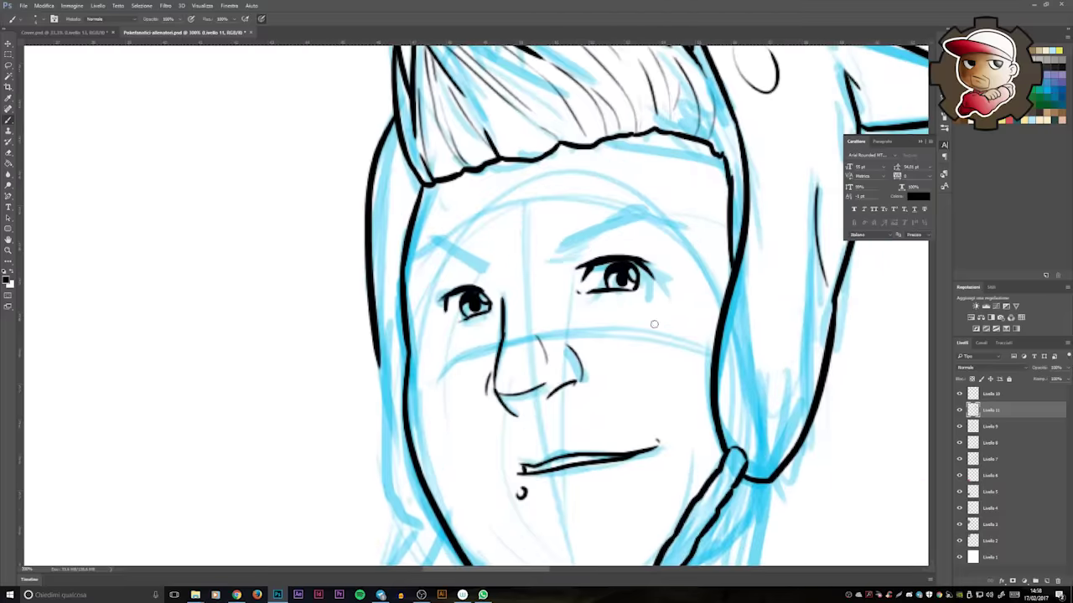
mouse_move(543, 260)
mouse_down()
mouse_move(652, 220)
mouse_move(697, 234)
mouse_move(604, 206)
mouse_move(543, 259)
mouse_move(420, 249)
mouse_up()
scroll(468, 266, down, 4)
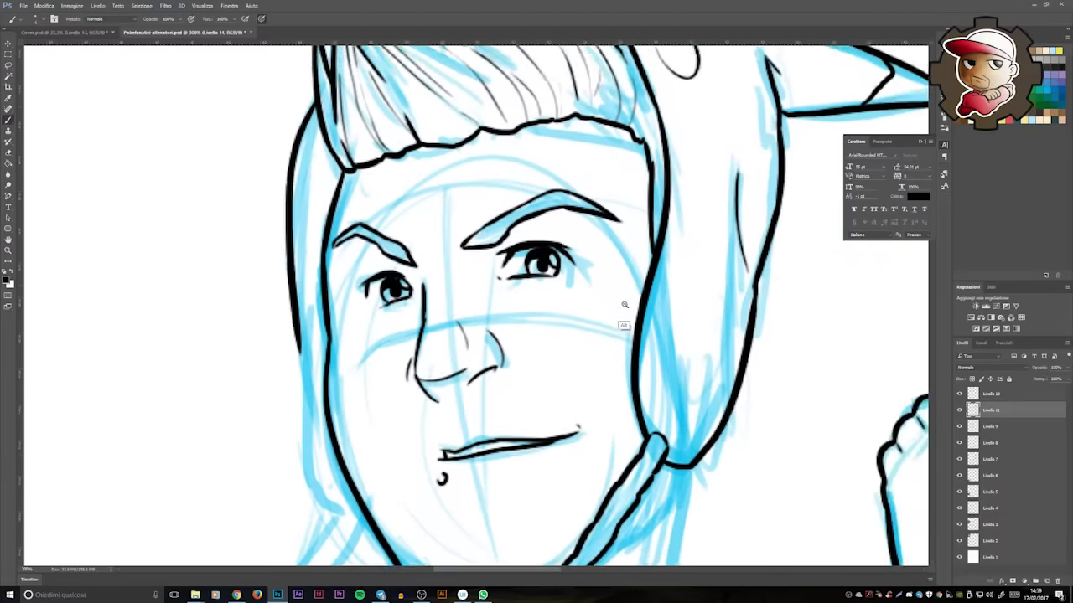
- Ink the wavy edges of the braid hanging from the hat's other ear flap
mouse_move(544, 206)
mouse_down()
mouse_move(369, 381)
mouse_move(340, 449)
mouse_up()
drag(340, 449, 312, 342)
mouse_move(306, 390)
mouse_down()
mouse_move(371, 456)
mouse_move(368, 264)
mouse_move(454, 189)
mouse_up()
mouse_move(533, 90)
mouse_down()
mouse_move(481, 175)
mouse_move(421, 311)
mouse_move(395, 211)
mouse_move(407, 92)
mouse_up()
scroll(407, 251, down, 3)
scroll(408, 251, up, 2)
- Ink the neck and the shirt's neckline, with the shoulder and armhole of the lowered arm
drag(557, 186, 534, 352)
mouse_move(284, 316)
mouse_down()
mouse_move(291, 402)
mouse_move(374, 298)
mouse_up()
mouse_move(702, 237)
mouse_down()
mouse_move(427, 368)
mouse_move(286, 329)
mouse_move(378, 273)
mouse_up()
drag(388, 118, 278, 342)
drag(495, 139, 387, 450)
scroll(445, 228, up, 2)
drag(326, 276, 310, 362)
- Ink both long side edges of the sleeveless shirt down toward the waist
scroll(310, 362, down, 5)
drag(334, 152, 259, 555)
scroll(258, 503, down, 5)
scroll(494, 126, up, 5)
drag(472, 114, 494, 436)
scroll(504, 307, down, 2)
scroll(504, 307, down, 3)
scroll(445, 45, up, 3)
drag(460, 515, 485, 323)
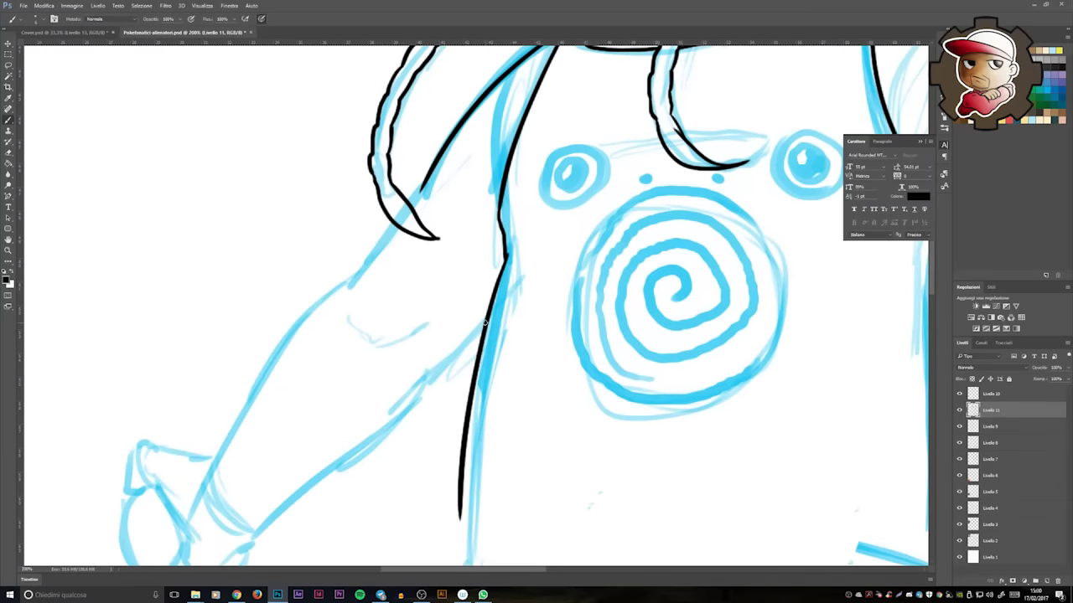
- Ink both edges of the lowered forearm and the thick black band at its wrist
key(ctrl+z)
drag(429, 374, 486, 320)
drag(393, 221, 220, 456)
drag(243, 436, 304, 323)
drag(498, 250, 320, 417)
key(ctrl+z)
mouse_move(295, 310)
mouse_down()
mouse_move(267, 356)
mouse_move(318, 414)
mouse_up()
drag(261, 365, 322, 421)
- Ink the lowered hand with its thumb and fingers and the ball it holds
drag(205, 337, 259, 359)
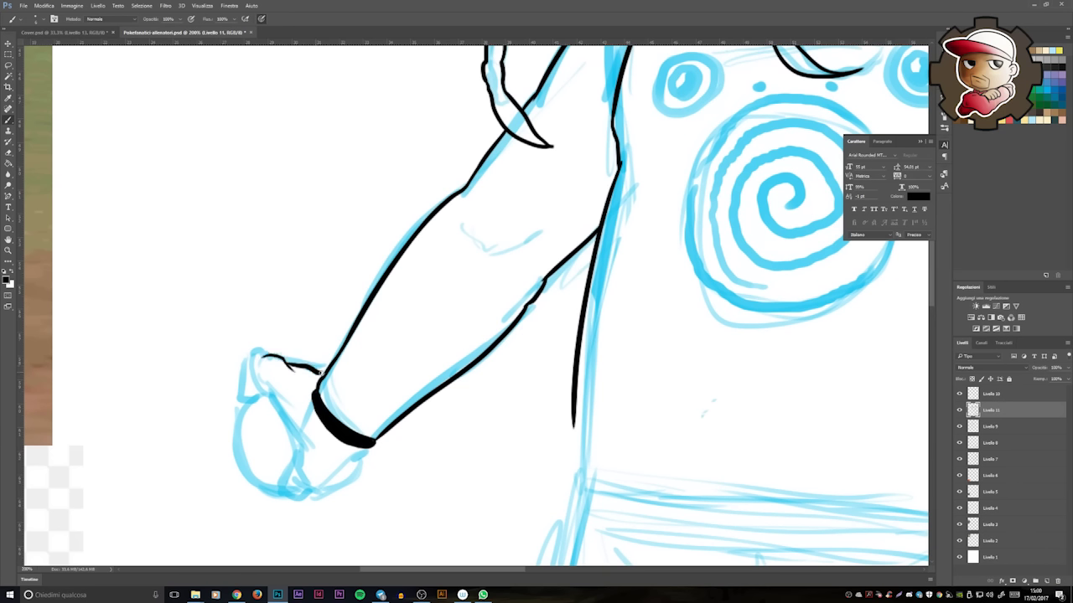
mouse_move(293, 466)
mouse_down()
mouse_move(289, 504)
mouse_move(352, 465)
mouse_up()
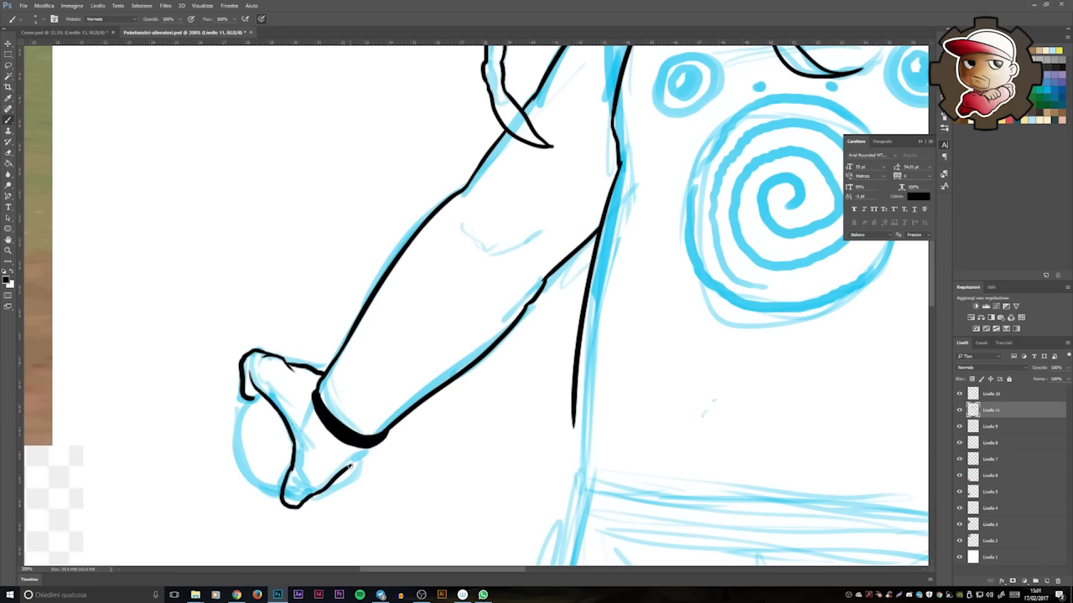
key(ctrl+plus)
mouse_move(243, 395)
mouse_down()
mouse_move(283, 502)
mouse_move(420, 460)
mouse_up()
- Ink the remaining neck edge and the thin collarbone line above the shirt's neckline
key(ctrl+minus)
key(ctrl+minus)
key(ctrl+minus)
key(ctrl+plus)
key(ctrl+plus)
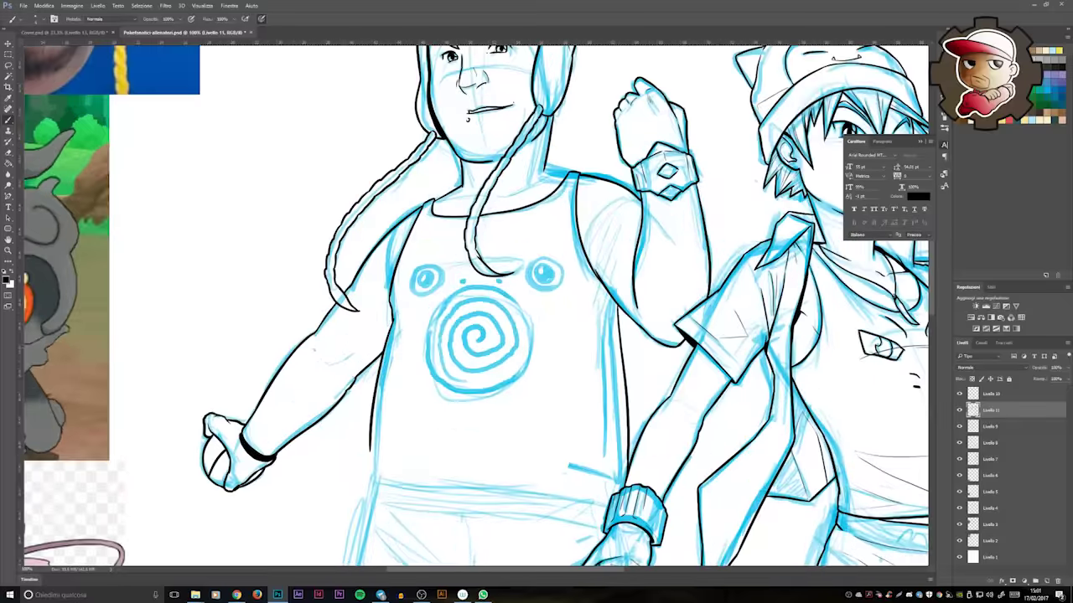
key(ctrl+plus)
drag(459, 265, 558, 232)
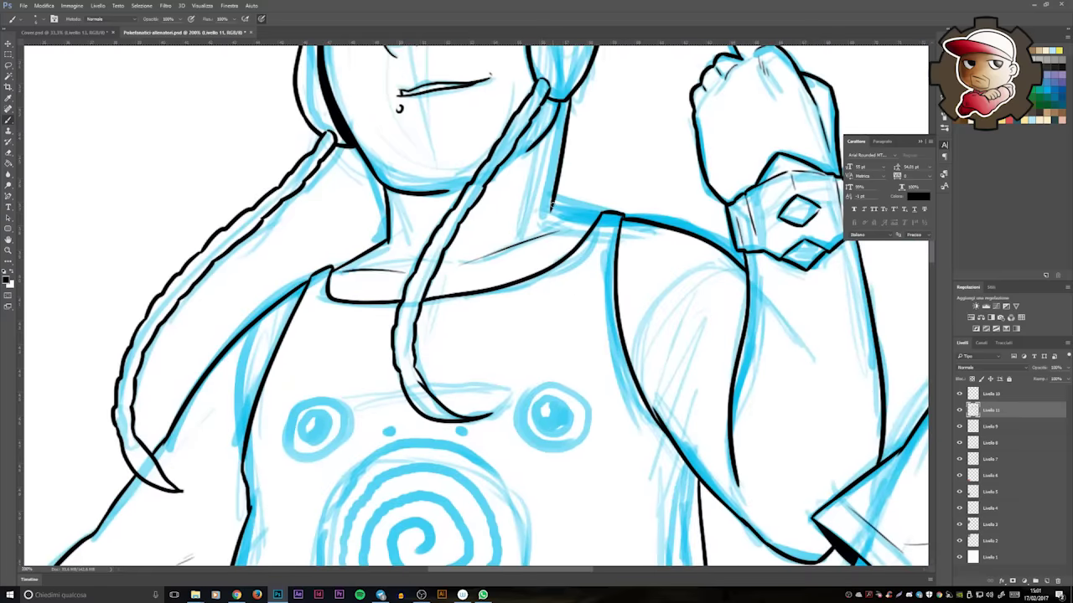
- Ink the outer ring of the shirt's eye nearest the raised arm and clean up its line with the eraser
scroll(591, 213, down, 3)
key(ctrl+plus)
drag(570, 282, 563, 293)
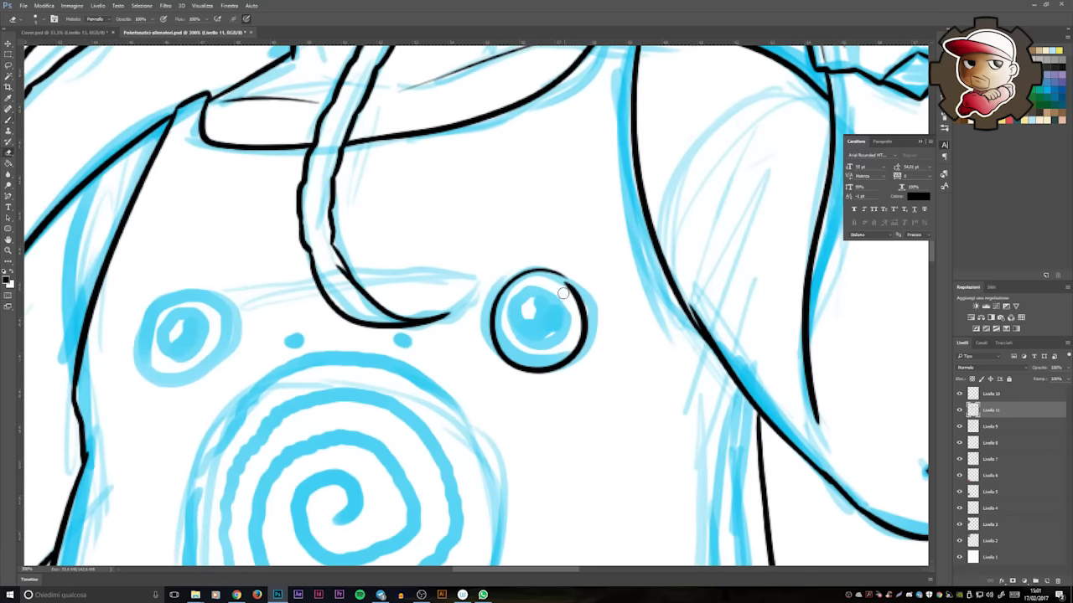
key(b)
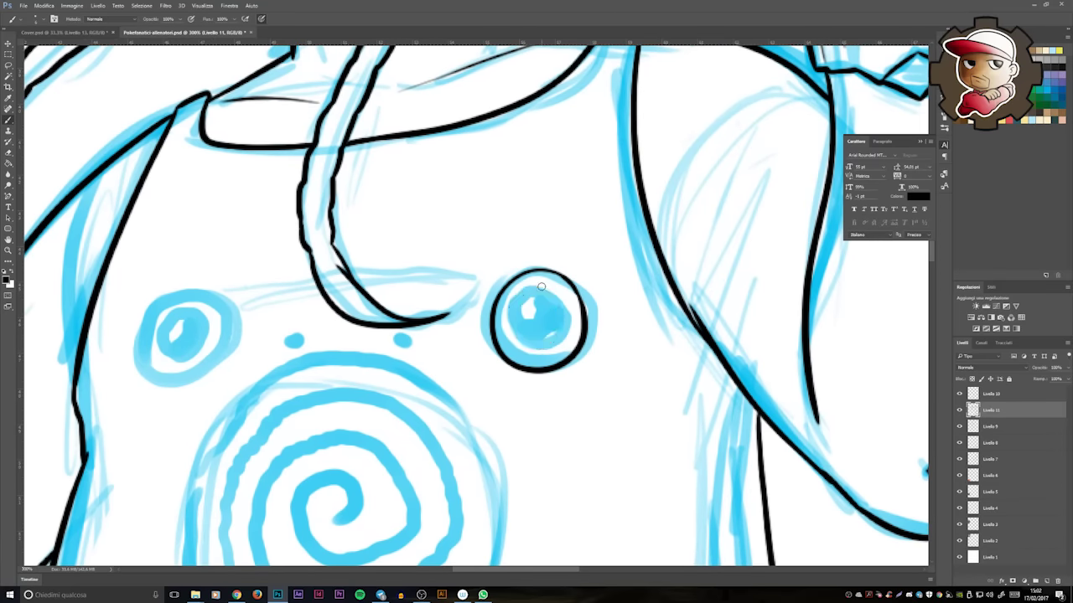
- Fill a round black pupil inside the eye ring, leaving a small highlight
key(ctrl+plus)
key(m)
drag(479, 271, 564, 359)
key(alt+BackSpace)
key(ctrl+d)
key(ctrl+minus)
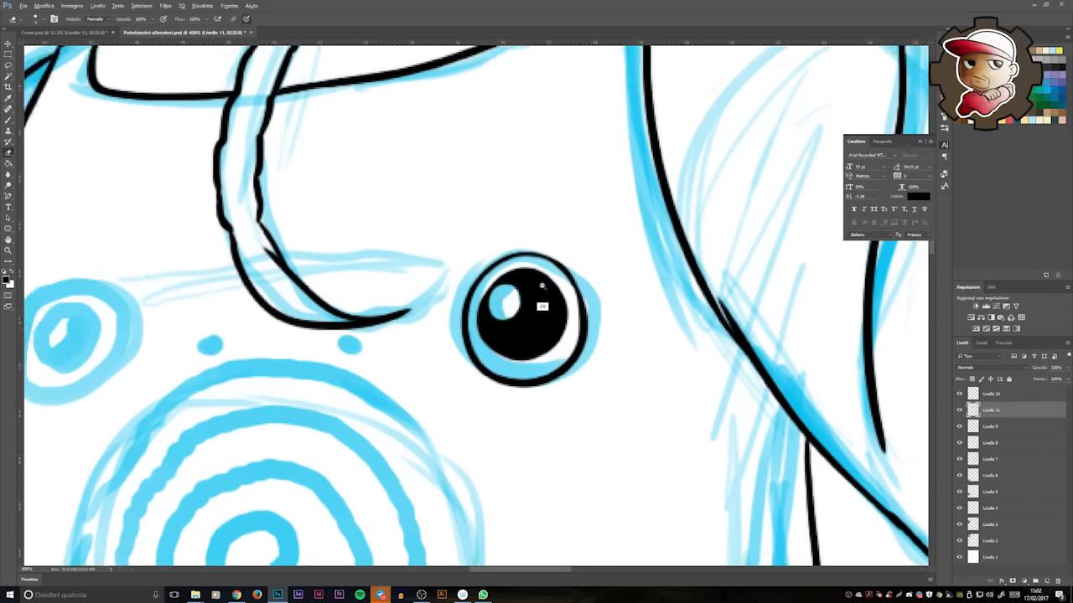
- Duplicate the finished eye onto the sketched eye at the other side of the chest
key(ctrl+minus)
key(ctrl+alt+t)
drag(526, 302, 293, 312)
key(Return)
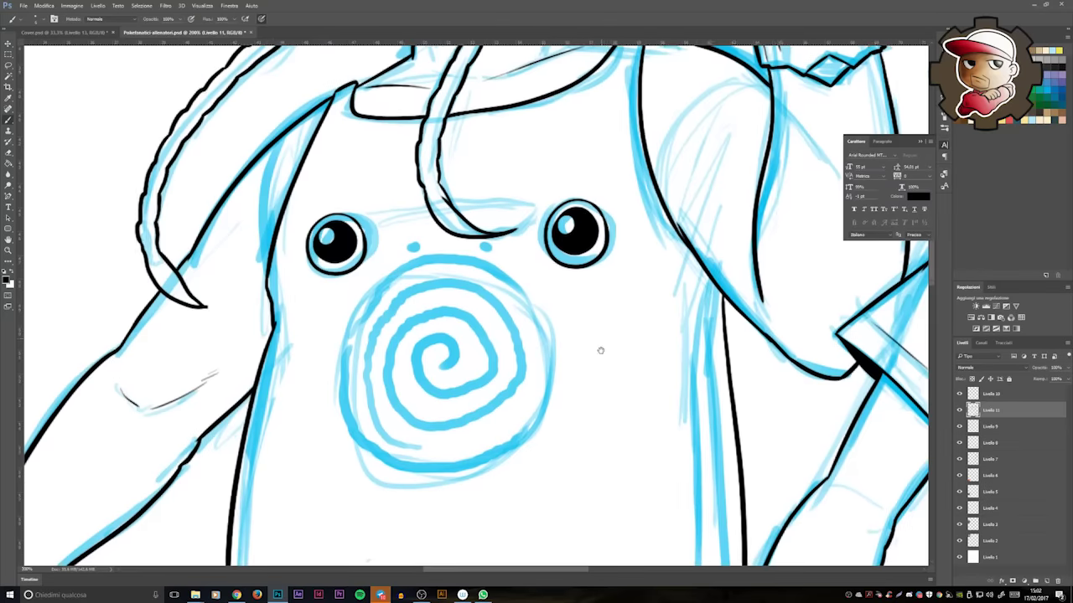
- Ink the large circle on the front of the shirt and erase its overlapping line ends
key(ctrl+plus)
key(b)
mouse_move(605, 254)
mouse_down()
mouse_move(585, 205)
mouse_move(610, 362)
mouse_up()
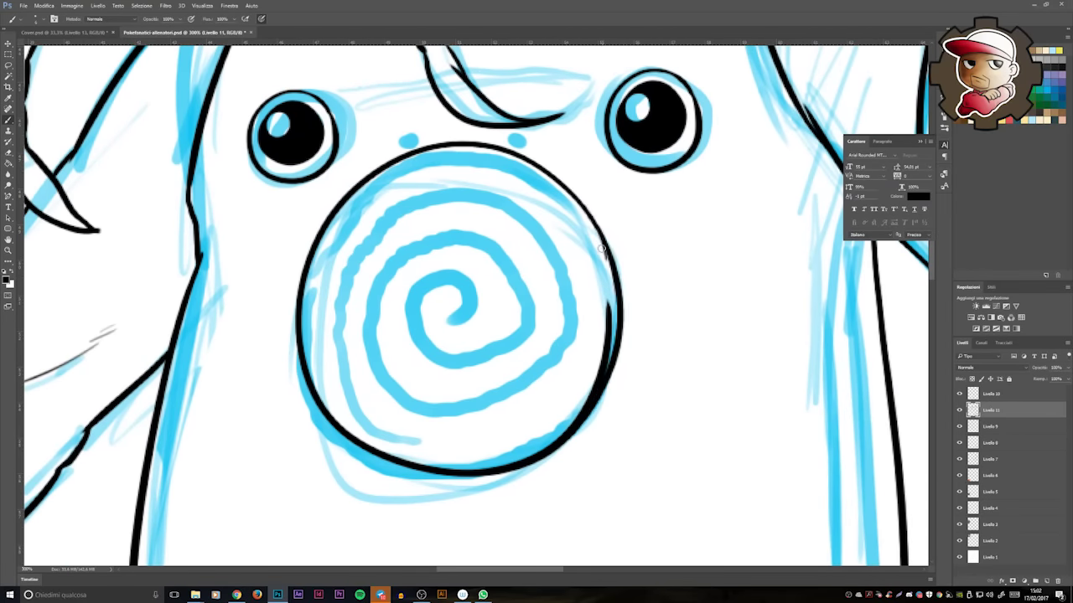
key(e)
drag(581, 402, 588, 418)
click(547, 360)
- Ink the thick spiral inside the shirt's circle and the two small nostril dots above it
drag(426, 294, 363, 440)
key(ctrl+z)
drag(426, 293, 363, 440)
key(ctrl+minus)
click(618, 322)
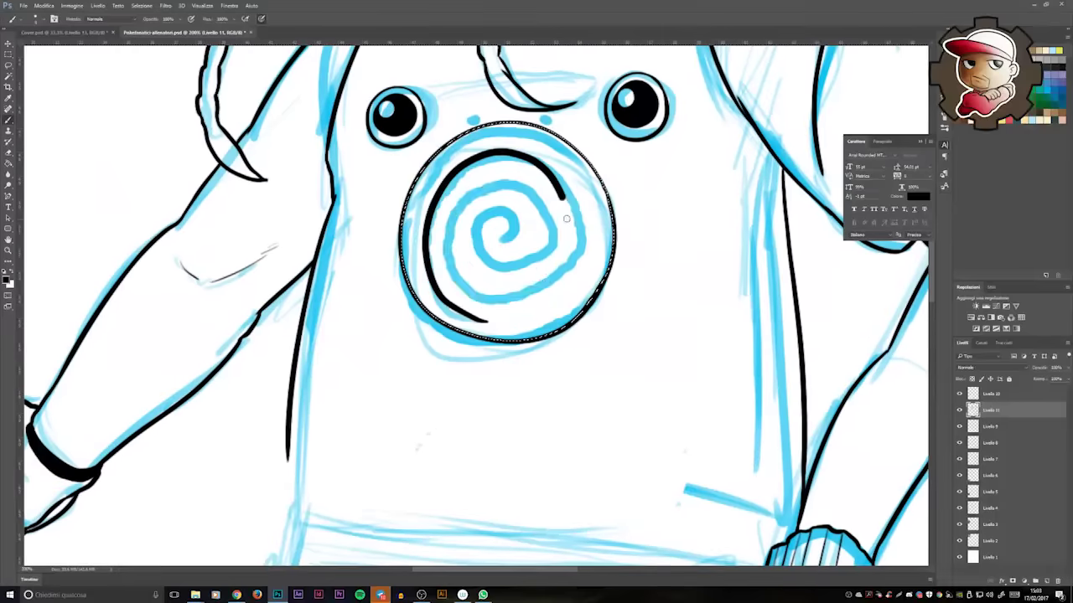
drag(457, 352, 503, 243)
scroll(526, 165, down, 3)
scroll(526, 166, up, 4)
scroll(526, 165, down, 3)
scroll(469, 289, up, 4)
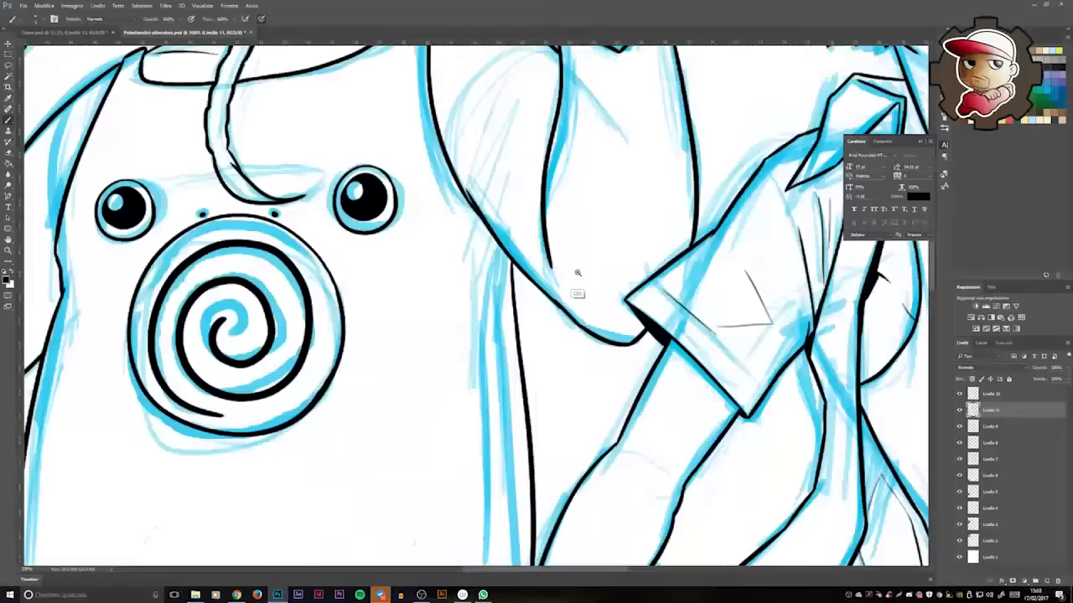
- Thicken the shirt's edge where the armhole meets the side below the raised arm
drag(392, 130, 467, 278)
drag(453, 226, 482, 343)
scroll(469, 288, down, 3)
scroll(379, 190, up, 3)
- Ink the shirt's bottom hem up to the wristband and thin fold lines across the chest and belly
drag(380, 286, 855, 335)
scroll(855, 335, down, 3)
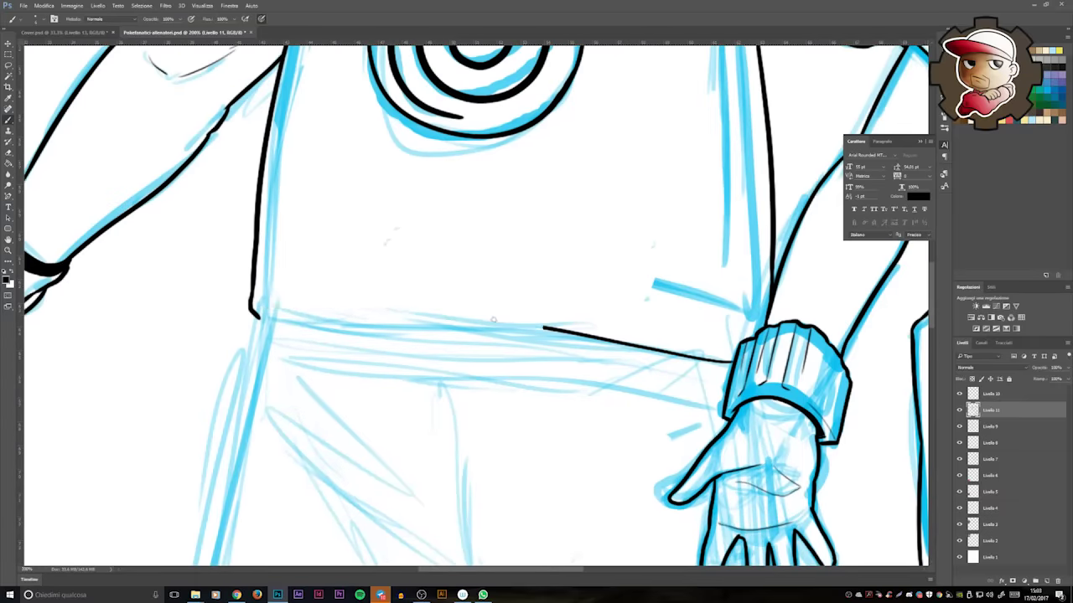
scroll(503, 302, up, 3)
drag(318, 306, 670, 300)
scroll(306, 268, down, 3)
scroll(297, 213, up, 3)
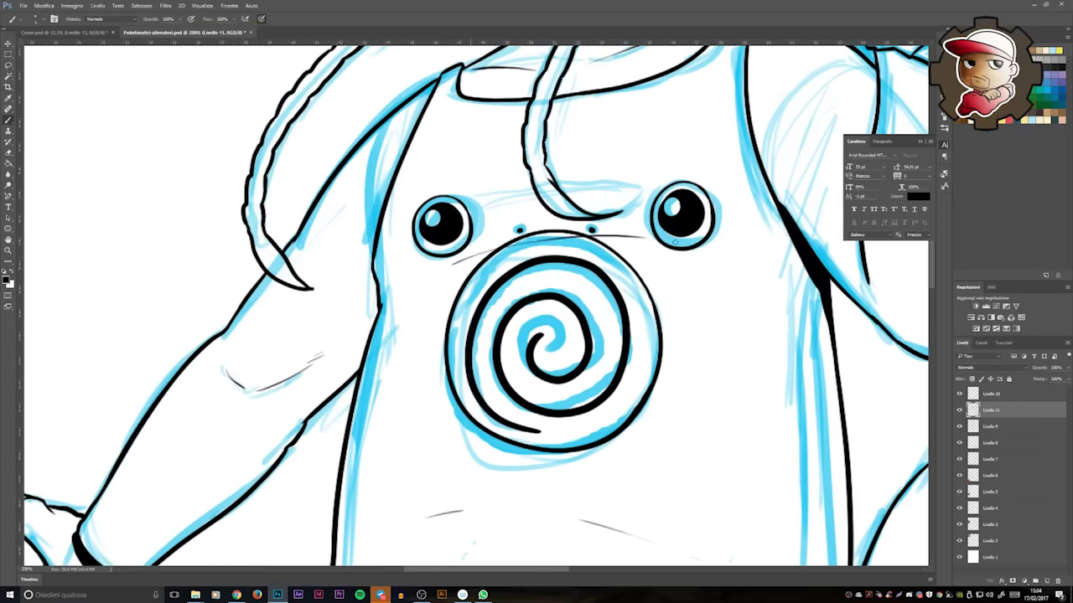
- Thicken the line of the shirt's bottom hem, tapering it toward the other trainer's wristband
scroll(507, 201, down, 3)
scroll(616, 311, up, 3)
mouse_move(264, 238)
mouse_down()
mouse_move(648, 276)
mouse_move(294, 239)
mouse_up()
key(ctrl+z)
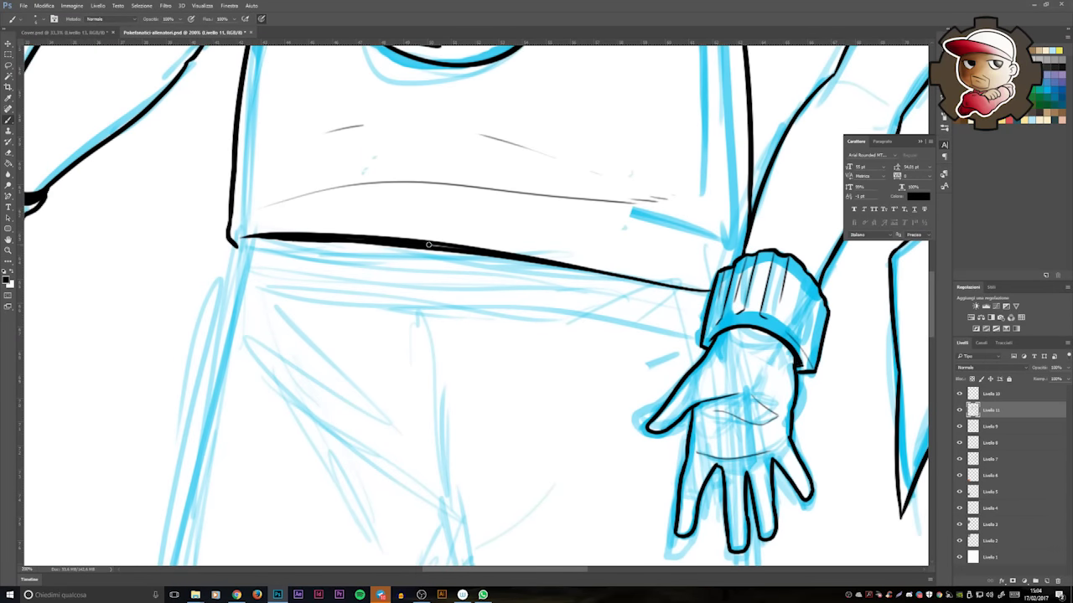
- Ink the outer edge of the shorts and the knotted, looped drawstring below the shirt hem
scroll(428, 245, down, 3)
scroll(496, 220, up, 3)
scroll(565, 218, down, 3)
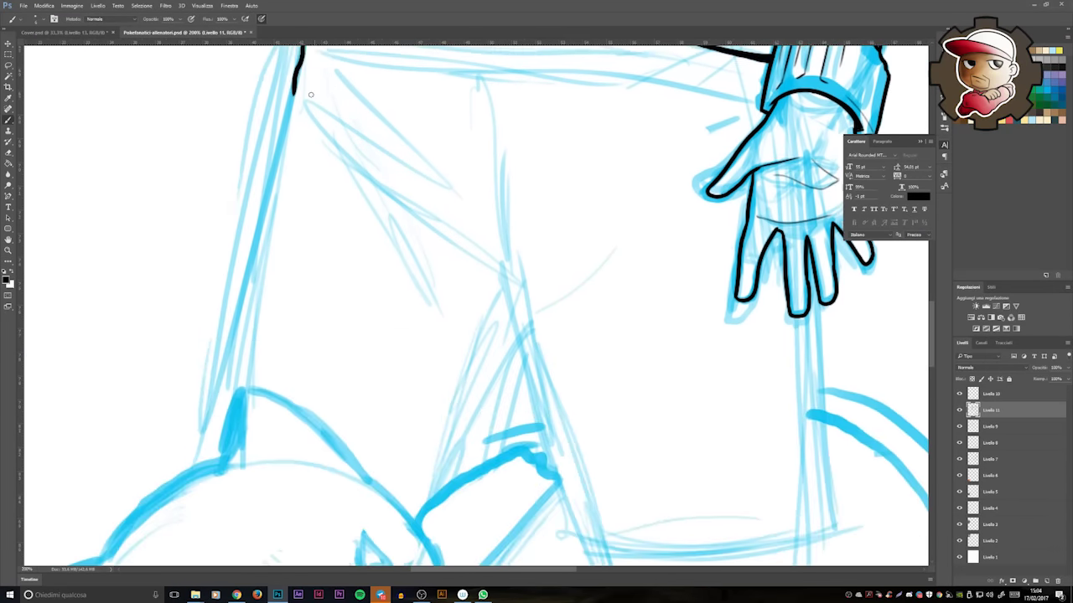
scroll(362, 149, up, 3)
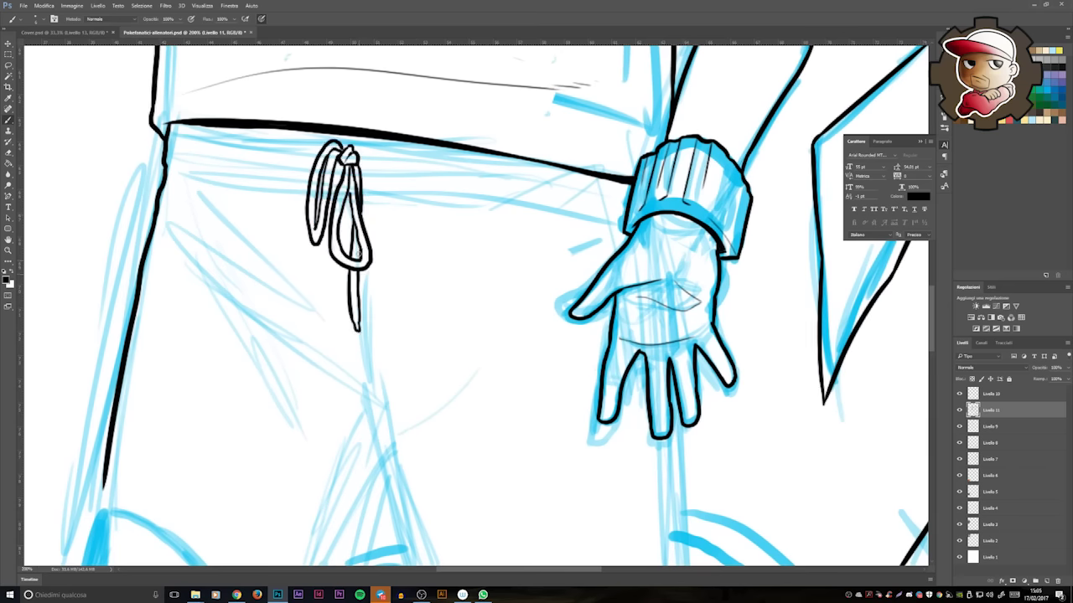
- Ink the drawstring's other hanging end, the centre seam and the thin fold lines of the shorts
drag(318, 207, 341, 170)
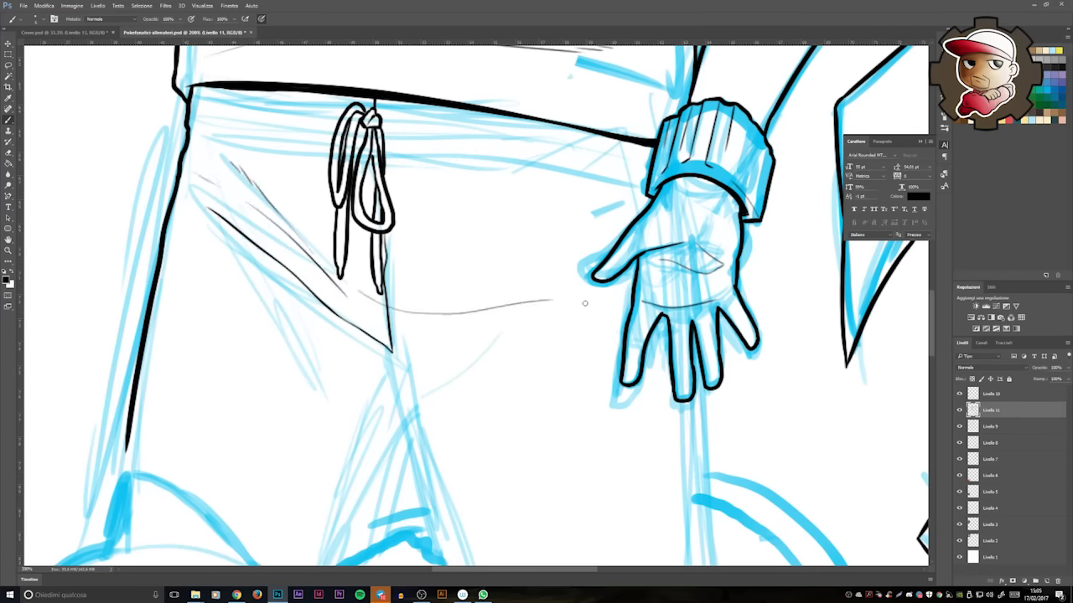
scroll(585, 304, down, 1)
drag(694, 371, 646, 293)
scroll(647, 292, up, 1)
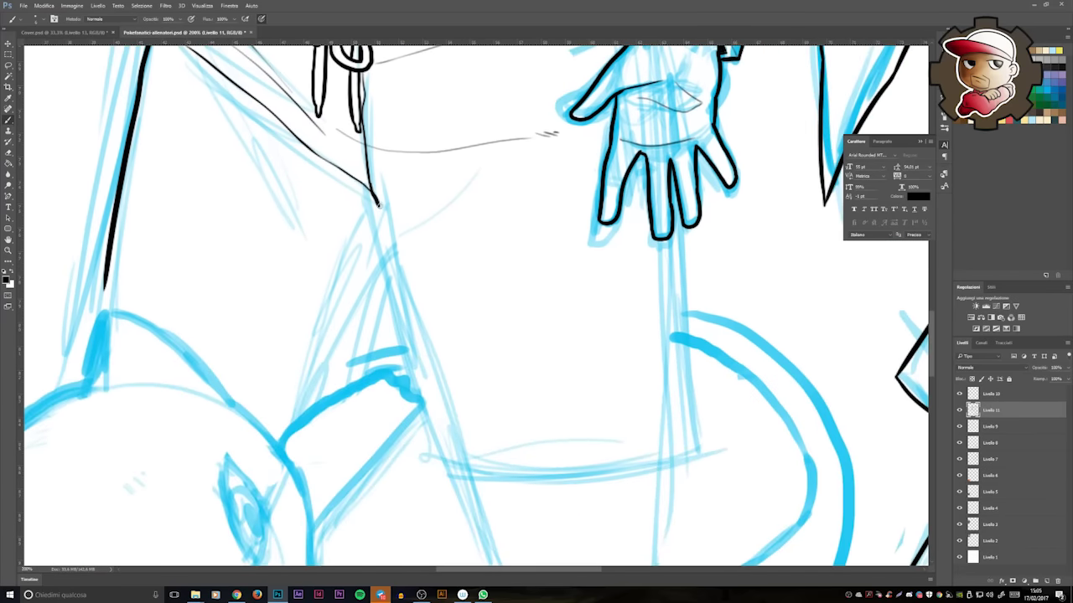
- Ink the inner edge, bottom hem and outer edge of the shorts' second leg
drag(379, 203, 383, 243)
mouse_move(383, 243)
mouse_down()
mouse_move(370, 170)
mouse_move(413, 345)
mouse_up()
mouse_move(412, 345)
mouse_down()
mouse_move(457, 253)
mouse_move(453, 294)
mouse_up()
mouse_move(453, 294)
mouse_down()
mouse_move(457, 337)
mouse_move(253, 379)
mouse_up()
mouse_move(253, 379)
mouse_down()
mouse_move(519, 344)
mouse_move(330, 148)
mouse_move(328, 168)
mouse_up()
scroll(328, 168, down, 2)
scroll(483, 146, up, 2)
key(ctrl+alt+z)
key(ctrl+alt+z)
key(ctrl+0)
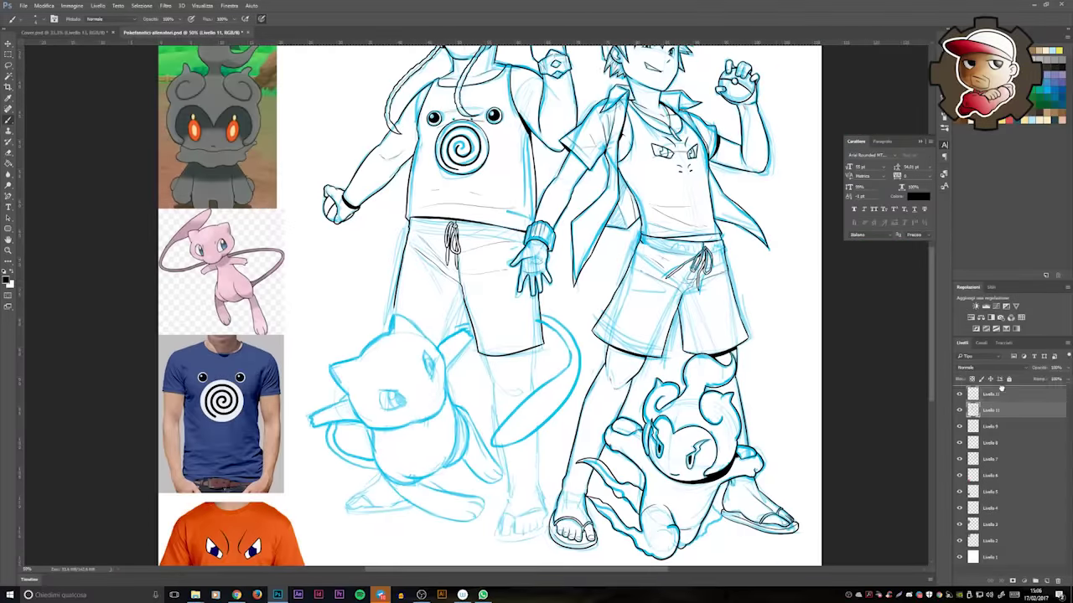
- Ink Mew's head outline in black, from the rounded cheek and chin up around both pointed ears
scroll(546, 340, up, 3)
scroll(546, 341, up, 2)
mouse_move(545, 144)
mouse_down()
mouse_move(586, 311)
mouse_move(455, 450)
mouse_up()
key(ctrl+z)
scroll(539, 416, up, 2)
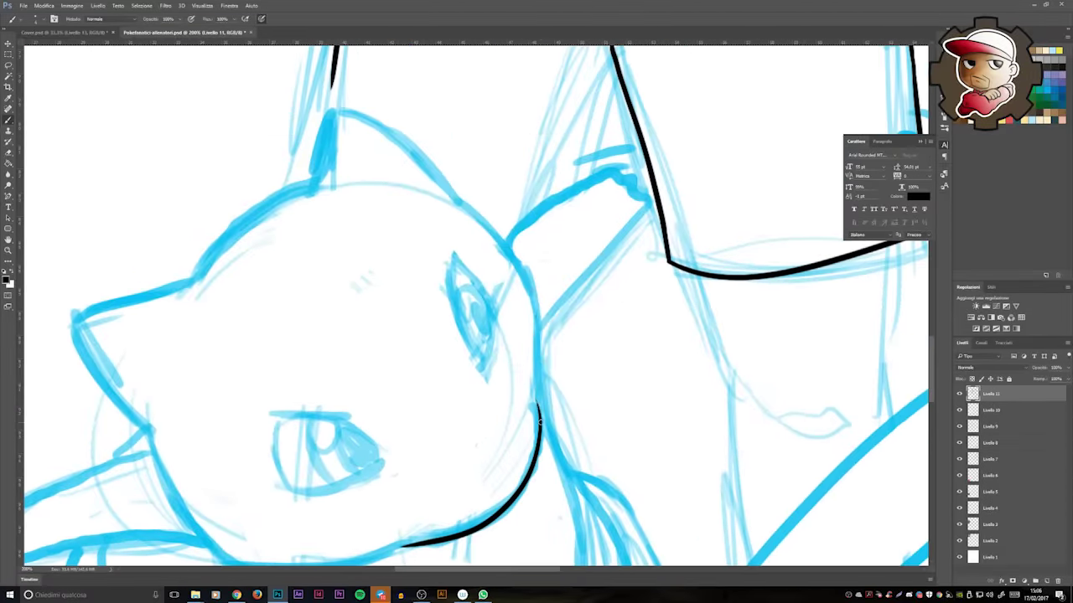
drag(539, 417, 614, 421)
mouse_move(536, 203)
mouse_down()
mouse_move(415, 115)
mouse_move(640, 149)
mouse_up()
mouse_move(639, 149)
mouse_down()
mouse_move(635, 201)
mouse_move(507, 297)
mouse_up()
drag(507, 298, 505, 206)
drag(436, 345, 369, 344)
- Ink Mew's larger eye with its pointed outline, curved iris highlight and solid black pupil
scroll(594, 314, up, 2)
drag(488, 298, 598, 295)
drag(647, 344, 496, 396)
mouse_move(493, 304)
mouse_down()
mouse_move(648, 311)
mouse_move(631, 310)
mouse_up()
drag(717, 408, 480, 437)
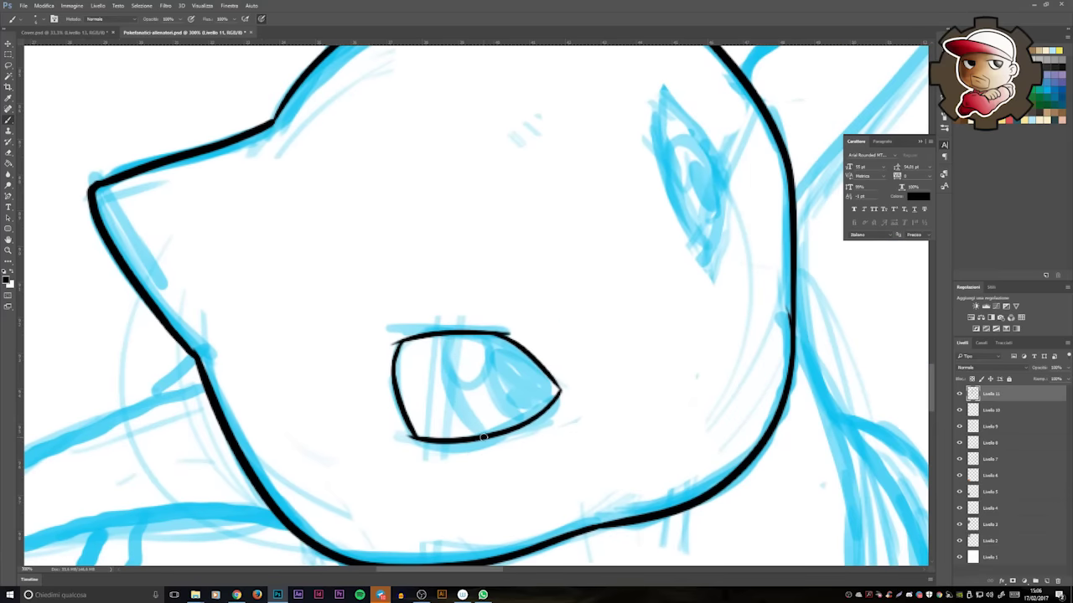
mouse_move(520, 356)
mouse_down()
mouse_move(488, 381)
mouse_move(522, 387)
mouse_move(526, 351)
mouse_up()
- Ink Mew's narrow second eye near the cheek edge, with outline, iris highlight and black pupil
key(v)
drag(747, 273, 480, 433)
key(b)
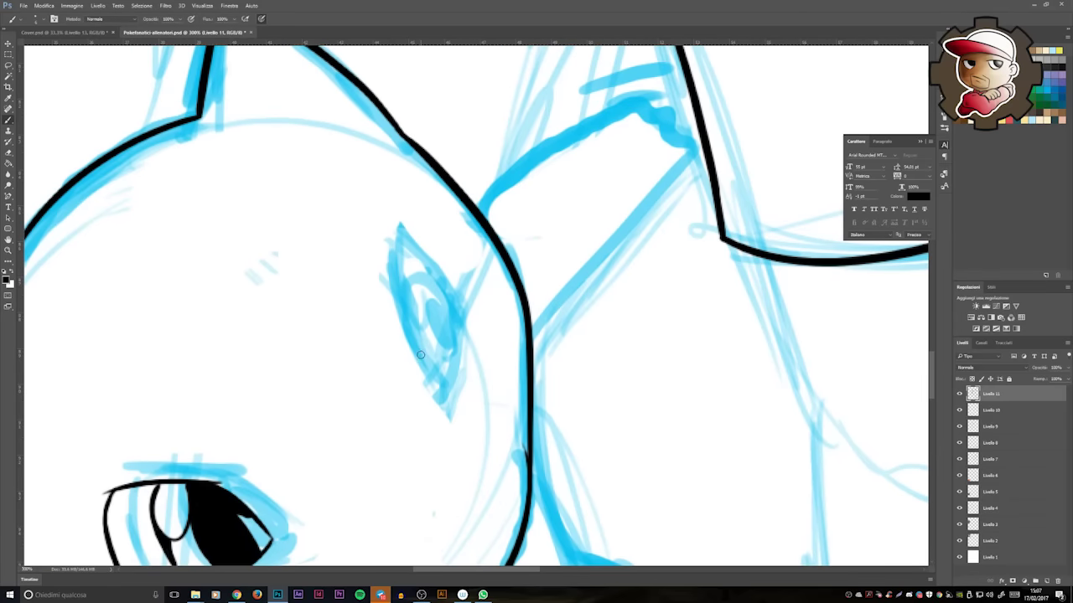
drag(399, 224, 440, 379)
drag(401, 228, 453, 295)
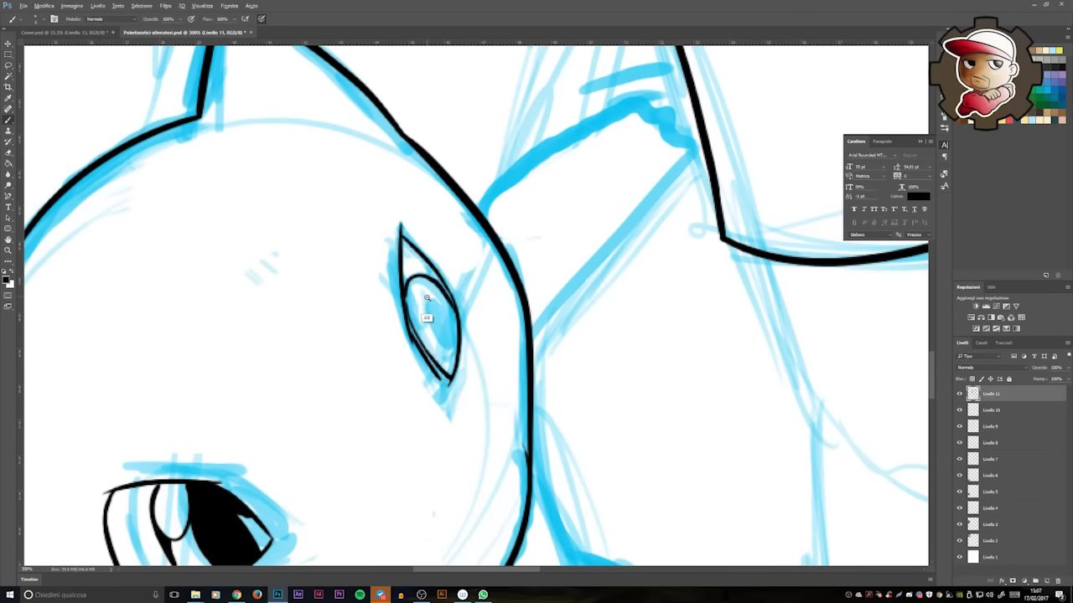
alt+click(354, 369)
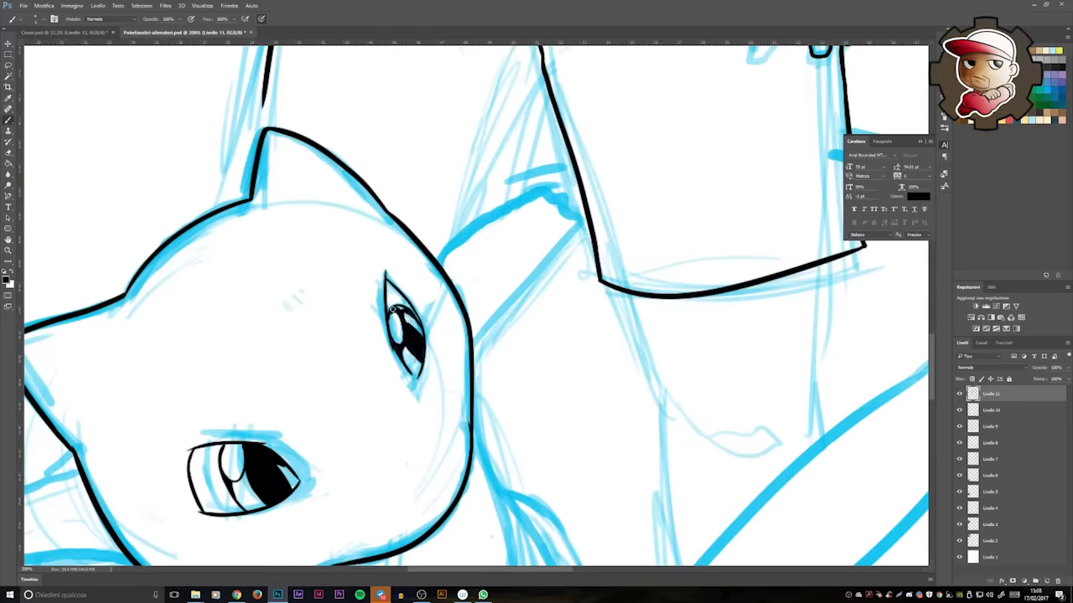
- Ink Mew's raised arm beside the shorts and the side contours of its rounded body
scroll(391, 309, down, 5)
scroll(503, 335, up, 5)
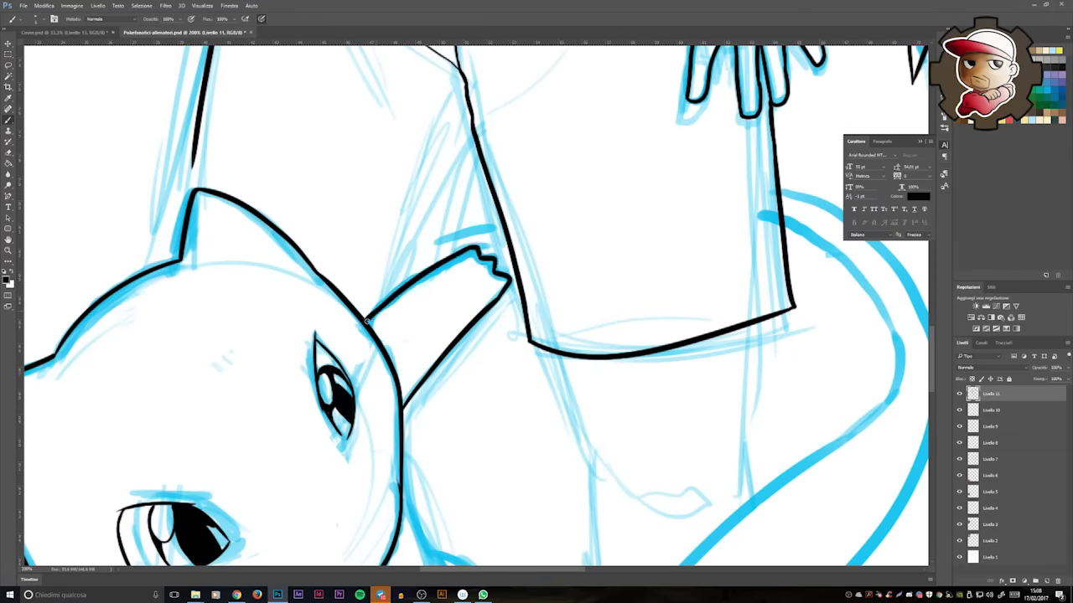
scroll(386, 302, down, 8)
drag(466, 283, 253, 443)
mouse_move(368, 407)
mouse_down()
mouse_move(192, 286)
mouse_move(164, 204)
mouse_up()
key(ctrl+z)
scroll(174, 242, up, 4)
- Add a solid black shadow under Mew's chin and ink the outstretched arm with its small fingers
drag(193, 391, 388, 352)
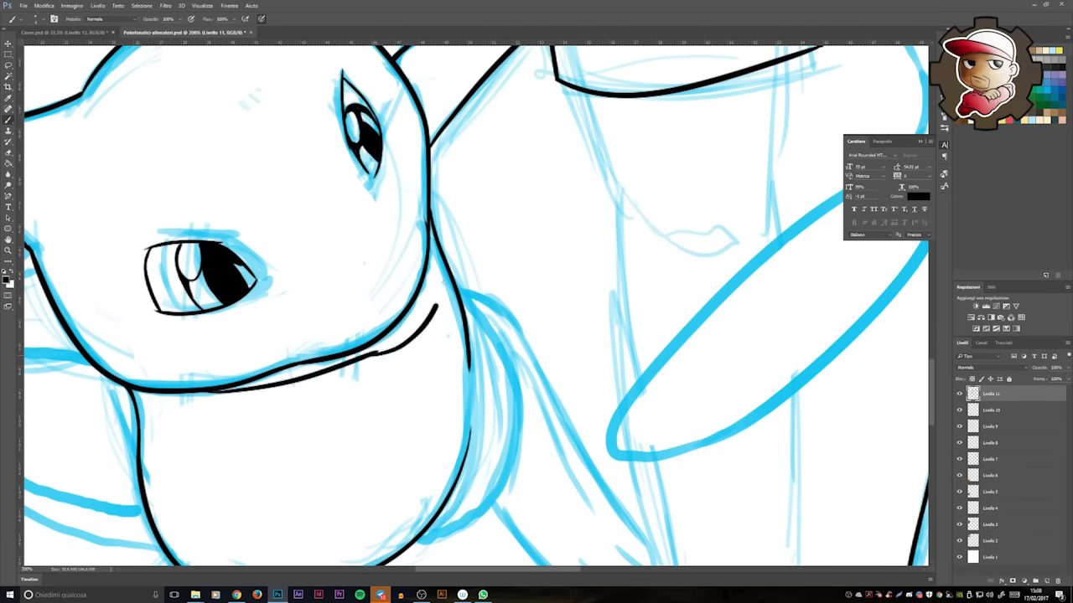
mouse_move(444, 252)
mouse_down()
mouse_move(375, 349)
mouse_move(694, 292)
mouse_move(741, 337)
mouse_up()
drag(252, 360, 446, 345)
drag(391, 258, 246, 336)
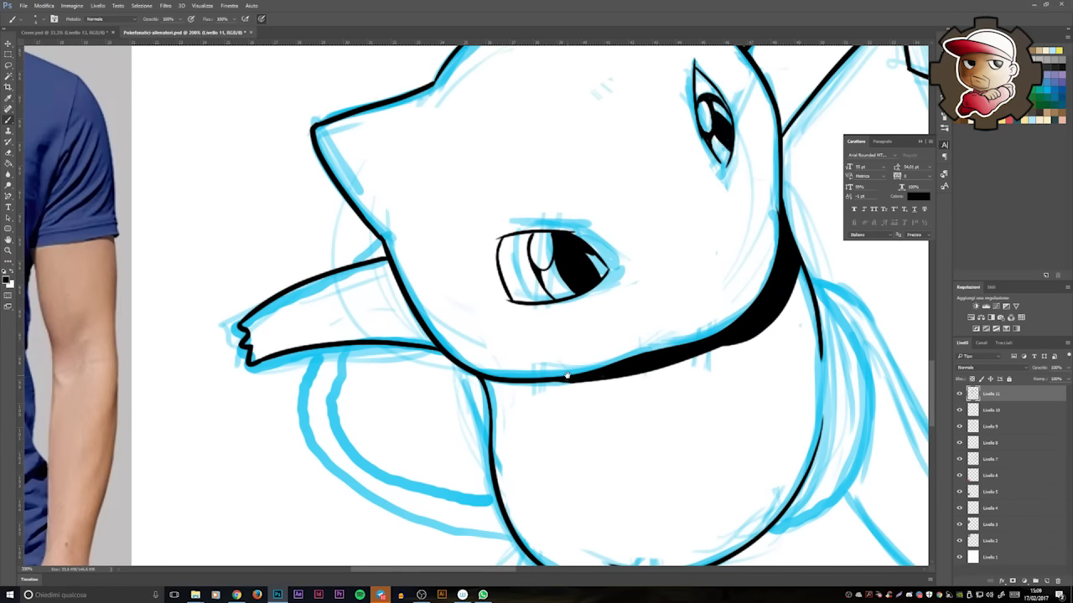
- Ink the underside of Mew's belly with a thick shadow line and outline the long forward foot
drag(575, 362, 316, 124)
mouse_move(263, 308)
mouse_down()
mouse_move(598, 508)
mouse_move(419, 352)
mouse_up()
drag(266, 317, 415, 355)
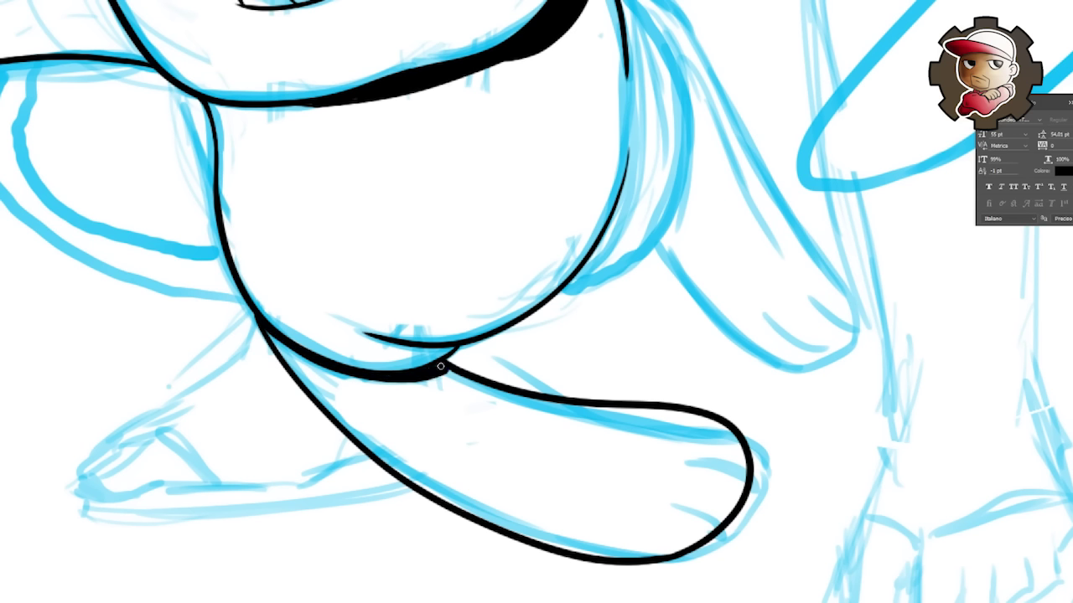
drag(736, 480, 552, 547)
- Ink Mew's hip and second leg, and add the short curved toe lines
drag(424, 34, 393, 348)
key(ctrl+z)
drag(503, 80, 403, 344)
mouse_move(473, 322)
mouse_down()
mouse_move(479, 70)
mouse_move(446, 204)
mouse_up()
drag(476, 255, 409, 202)
scroll(617, 494, down, 5)
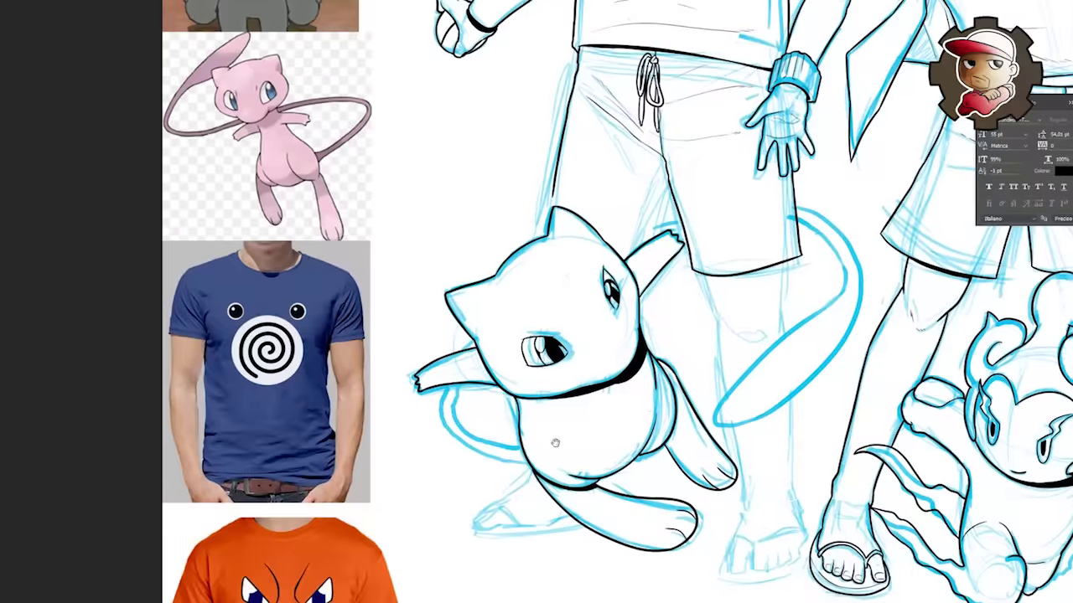
- Ink both edges of Mew's tail where it loops behind the outstretched arm and joins the body
scroll(517, 430, up, 5)
drag(306, 236, 578, 482)
key(ctrl+z)
drag(315, 282, 587, 486)
drag(365, 108, 318, 265)
drag(339, 230, 318, 265)
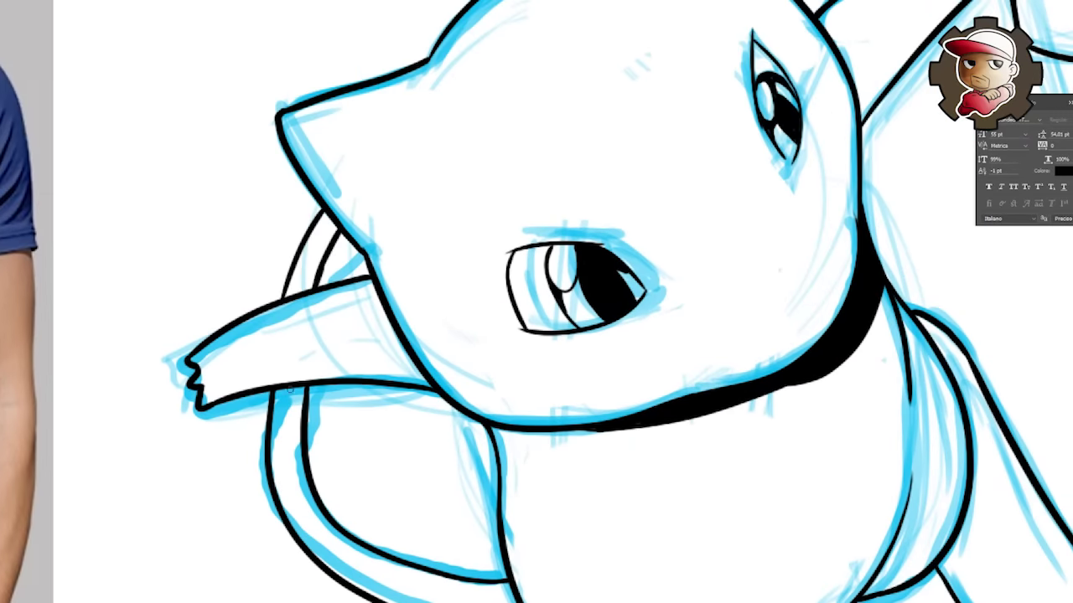
scroll(536, 302, down, 5)
- Ink the inner edge, hem and thin fold lines of the shorts' leg behind Mew's raised arm
scroll(501, 243, up, 6)
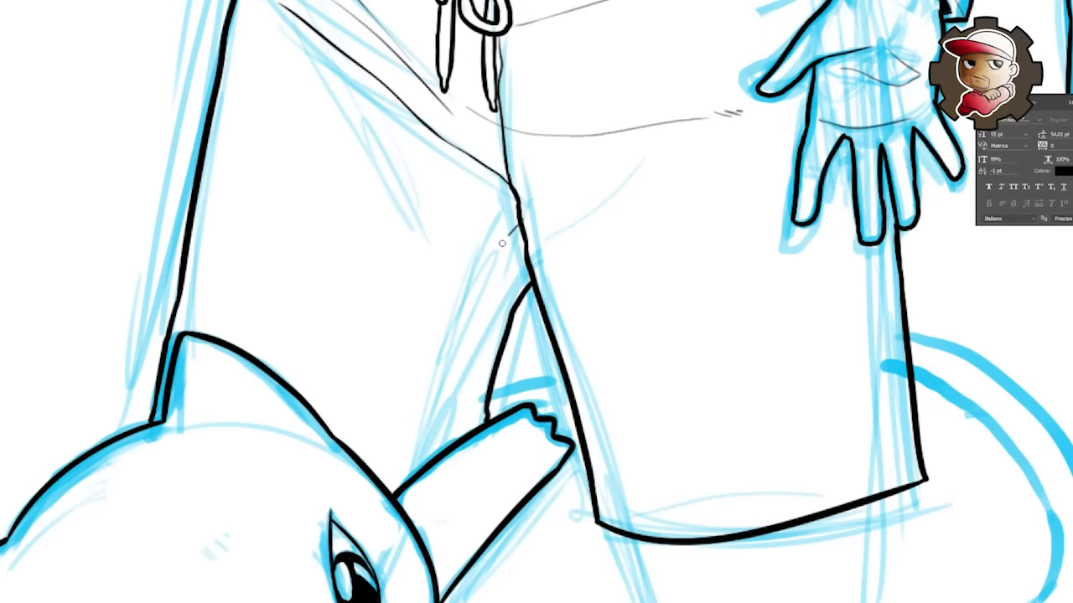
drag(501, 244, 456, 441)
scroll(658, 350, down, 3)
scroll(917, 412, up, 3)
drag(460, 243, 529, 219)
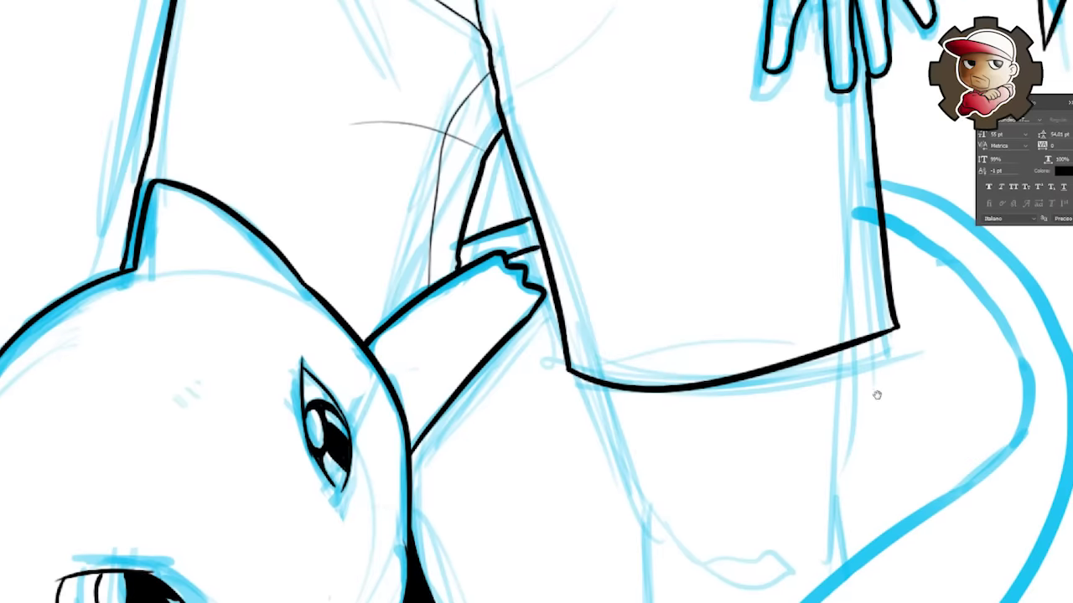
- Ink the outer curve of Mew's tail sweeping from behind the shorts to its rounded tip, undoing unwanted strokes
drag(876, 395, 591, 185)
scroll(591, 185, down, 3)
scroll(592, 185, up, 2)
key(ctrl+z)
key(ctrl+z)
key(ctrl+z)
key(ctrl+z)
key(ctrl+z)
key(ctrl+z)
key(ctrl+z)
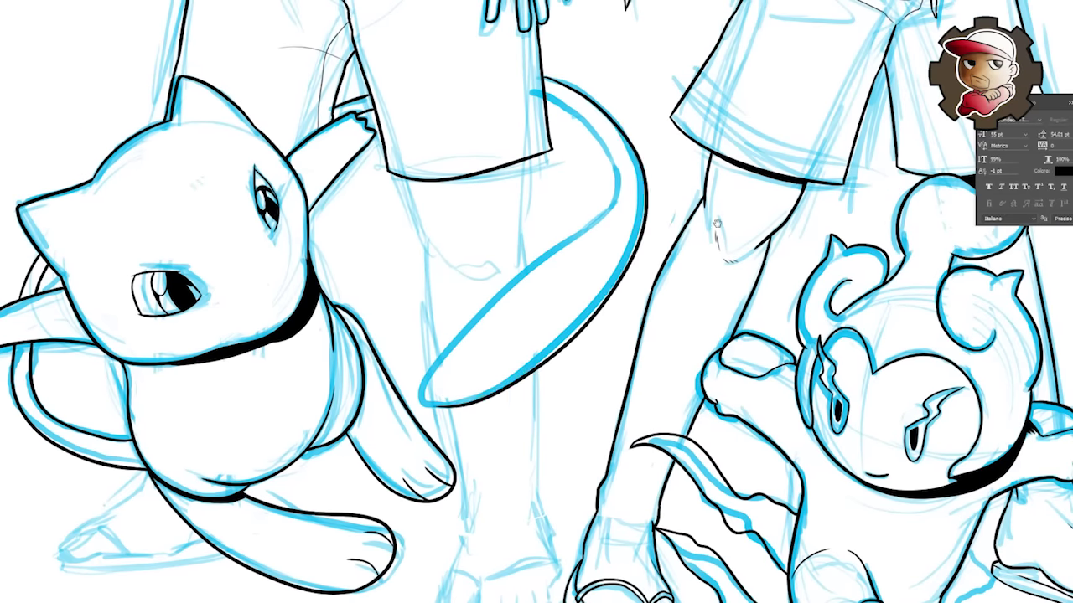
- Ink the inner edge of Mew's tail and fill a small black shadow where it meets the shorts
scroll(717, 222, up, 3)
drag(717, 222, 574, 335)
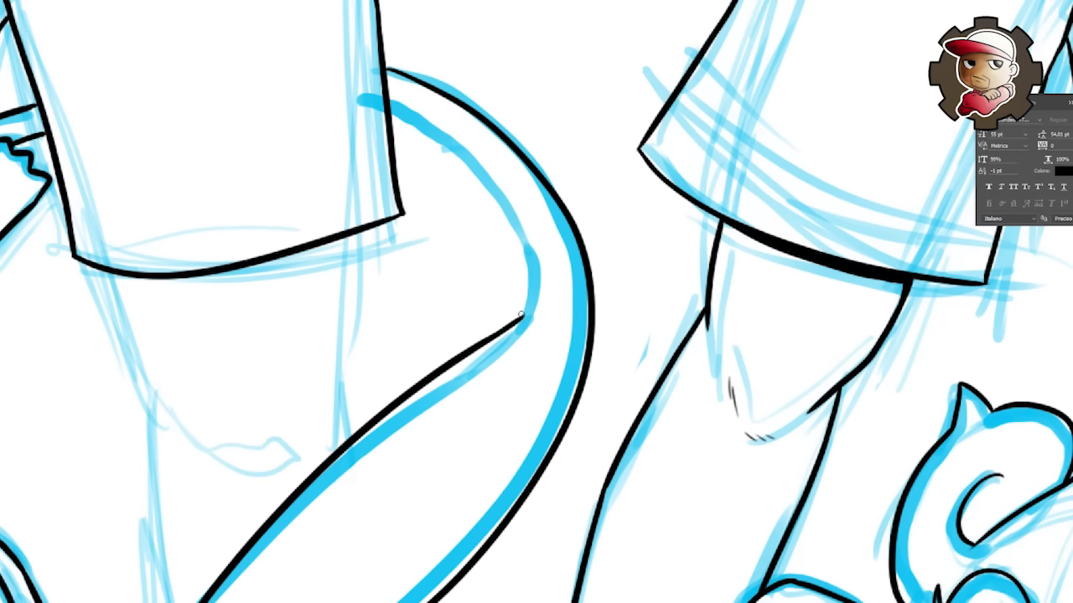
drag(520, 315, 392, 111)
drag(392, 71, 553, 46)
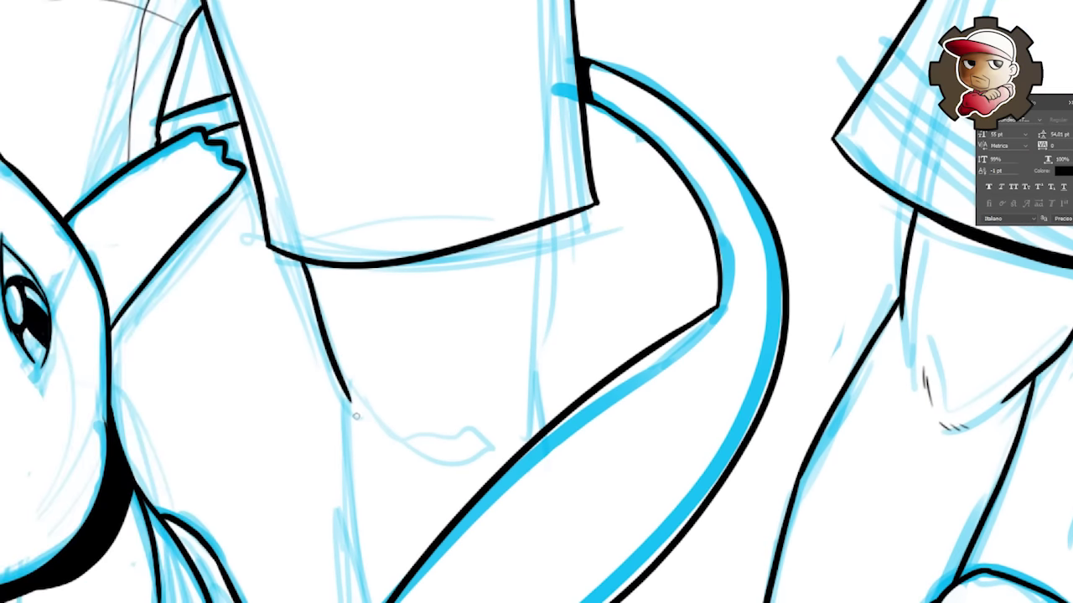
- Ink the taller trainer's front leg from the shorts' hem past the knee crease to the ankle
drag(491, 335, 491, 163)
drag(503, 251, 511, 201)
mouse_move(536, 318)
mouse_down()
mouse_move(531, 64)
mouse_move(480, 130)
mouse_up()
mouse_move(506, 211)
mouse_down()
mouse_move(493, 427)
mouse_move(501, 508)
mouse_up()
mouse_move(501, 507)
mouse_down()
mouse_move(682, 257)
mouse_move(682, 315)
mouse_up()
drag(456, 259, 419, 362)
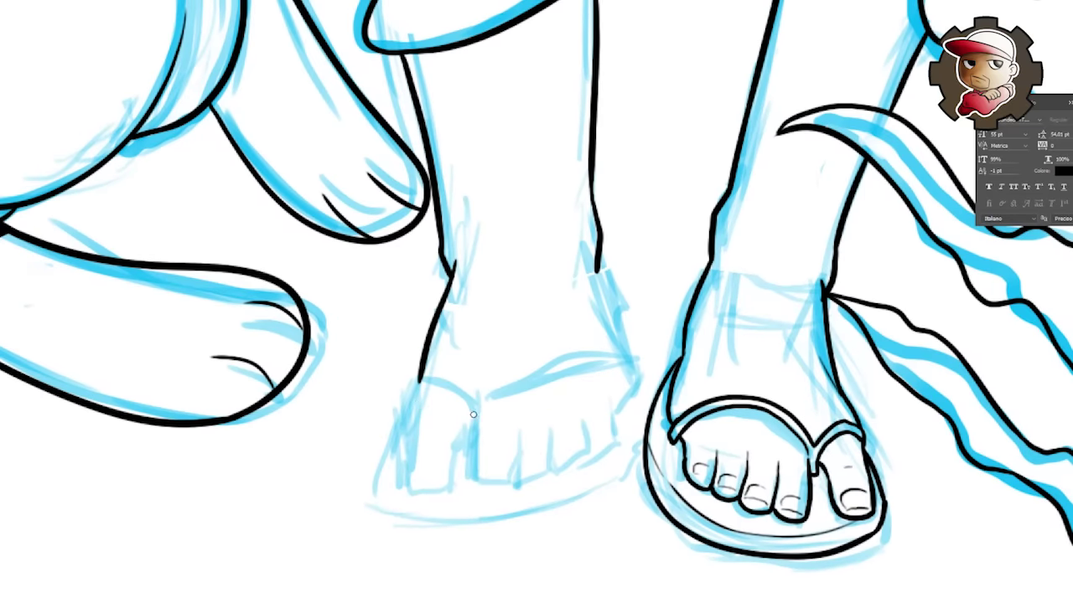
- Ink the front foot's flip-flop strap, the remaining ankle edge and the outlines of all five toes
key(ctrl+plus)
drag(342, 431, 690, 359)
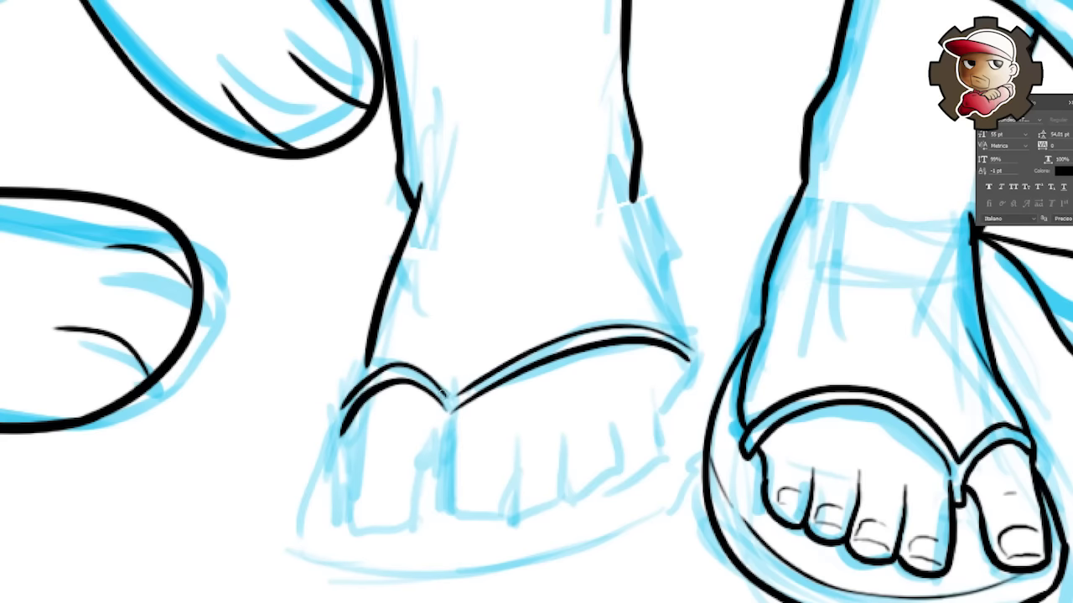
mouse_move(439, 418)
mouse_down()
mouse_move(421, 503)
mouse_move(349, 442)
mouse_move(348, 409)
mouse_up()
mouse_move(452, 411)
mouse_down()
mouse_move(466, 513)
mouse_move(604, 459)
mouse_move(654, 379)
mouse_up()
mouse_move(655, 436)
mouse_down()
mouse_move(676, 356)
mouse_move(642, 237)
mouse_up()
drag(634, 177, 647, 199)
drag(608, 401, 810, 355)
drag(560, 475, 603, 463)
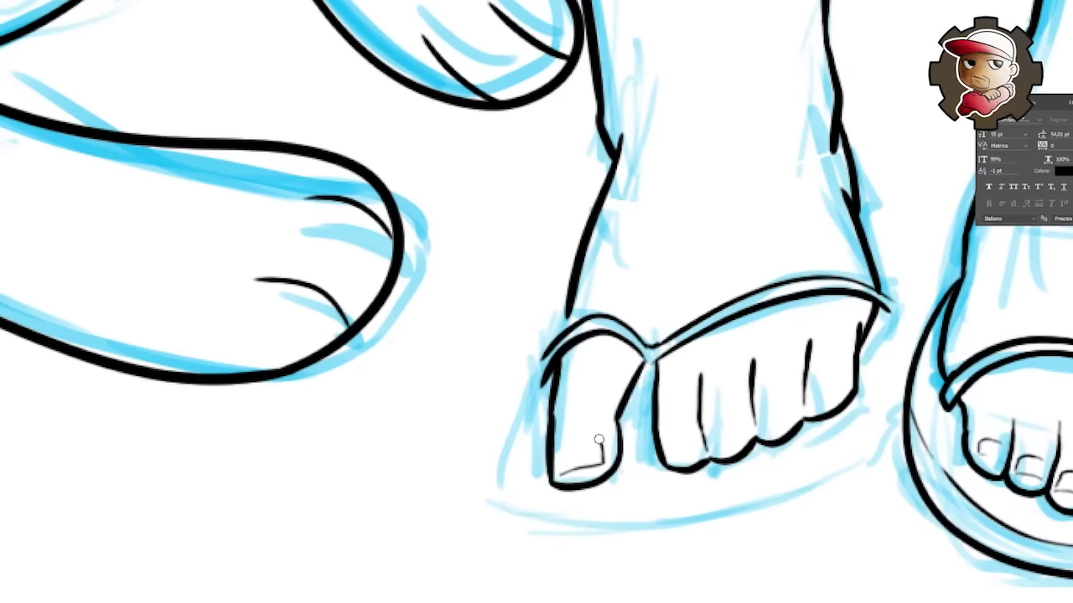
- Add the toenails and instep line to the front foot, and outline the flip-flop's sole with its thin rim
drag(635, 313, 656, 210)
drag(655, 209, 641, 144)
mouse_move(524, 312)
mouse_down()
mouse_move(846, 391)
mouse_move(681, 418)
mouse_up()
drag(719, 300, 685, 443)
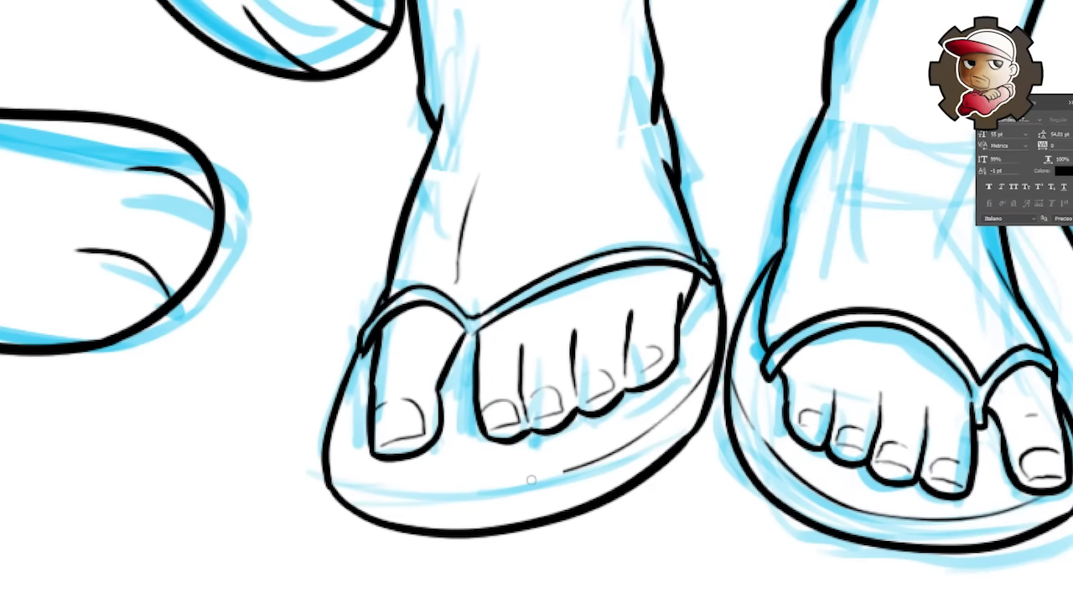
- Ink the taller trainer's rear foot behind Mew, including the lower leg edge, flip-flop strap, toe and underside
scroll(652, 429, down, 5)
drag(608, 282, 823, 402)
scroll(823, 402, up, 2)
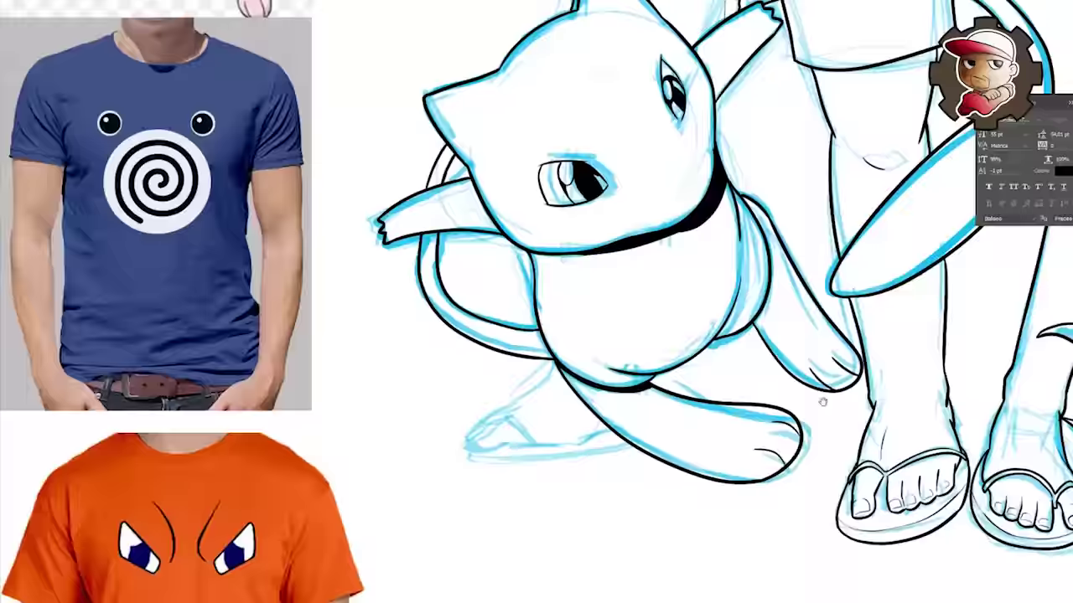
scroll(823, 403, up, 2)
drag(696, 238, 625, 306)
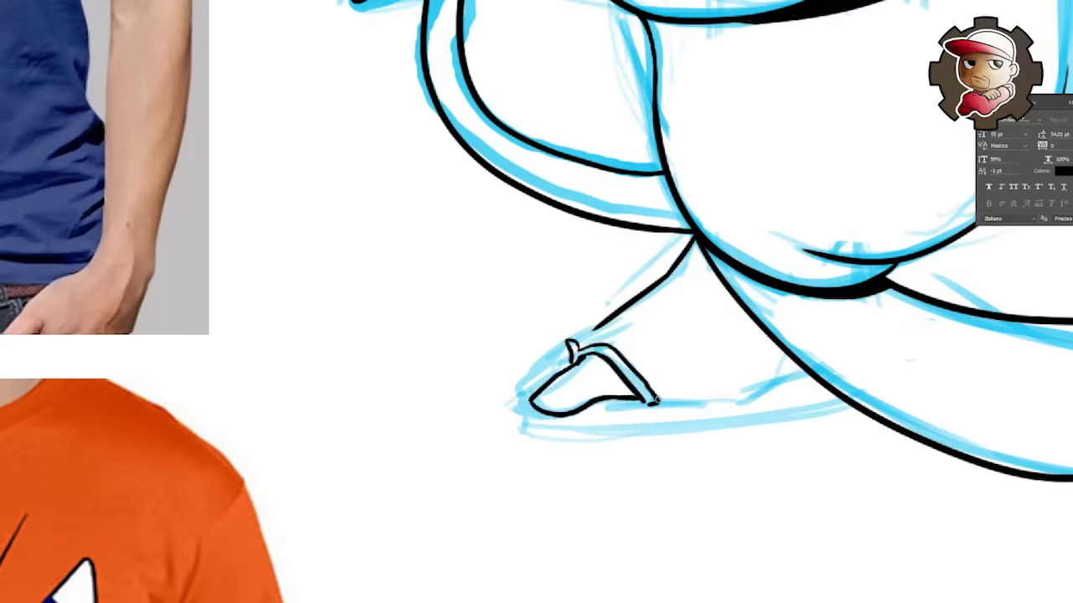
drag(657, 399, 783, 369)
scroll(784, 369, up, 1)
key(ctrl+z)
drag(467, 405, 696, 359)
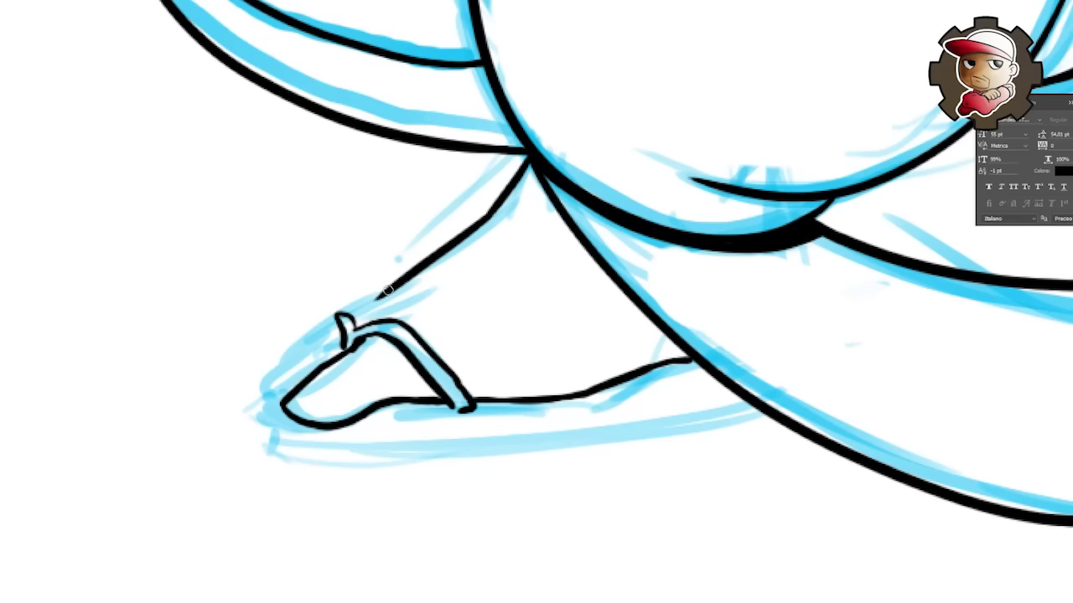
drag(544, 379, 585, 333)
- Outline the sole of the rear foot's flip-flop, redrawing the unsatisfactory stroke
mouse_move(310, 360)
mouse_down()
mouse_move(830, 401)
mouse_move(474, 431)
mouse_move(838, 385)
mouse_up()
key(ctrl+z)
drag(326, 382, 754, 360)
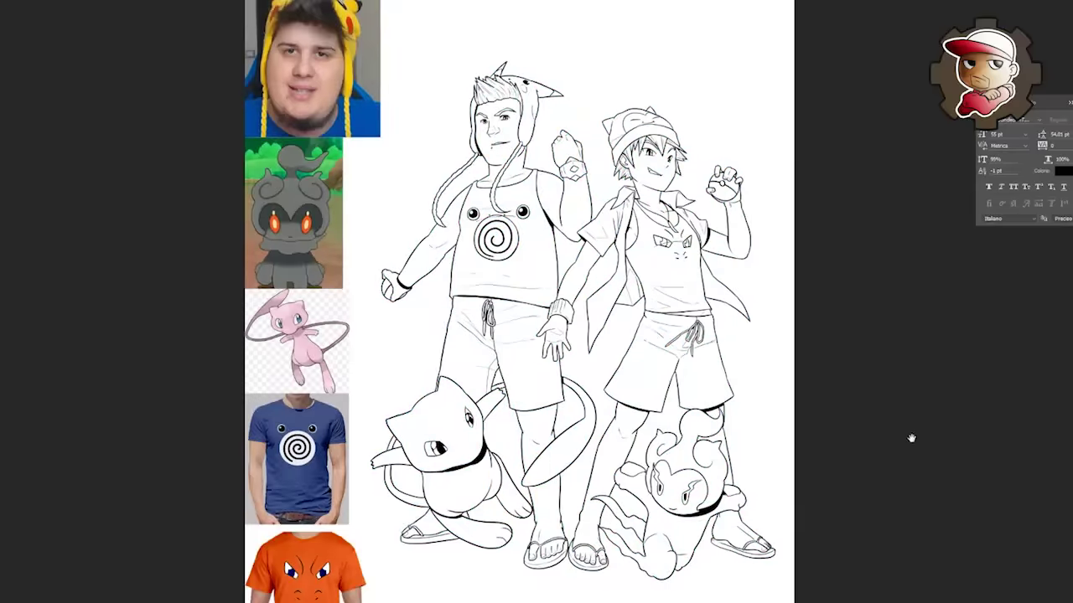
- Select the white background around the figures together with its enclosed gaps, and invert the selection
shift+click(766, 372)
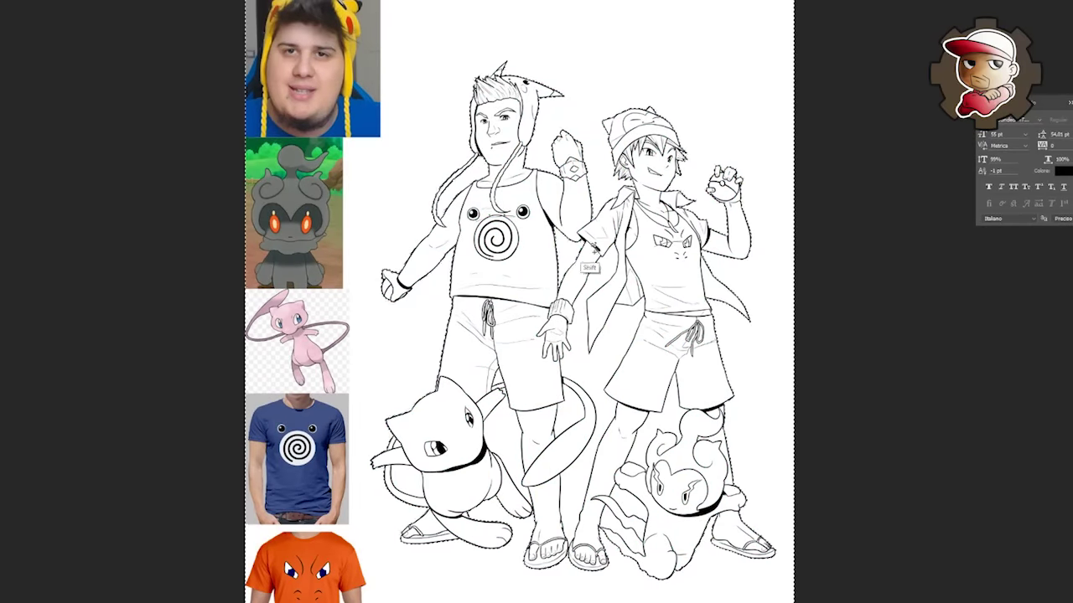
shift+click(496, 387)
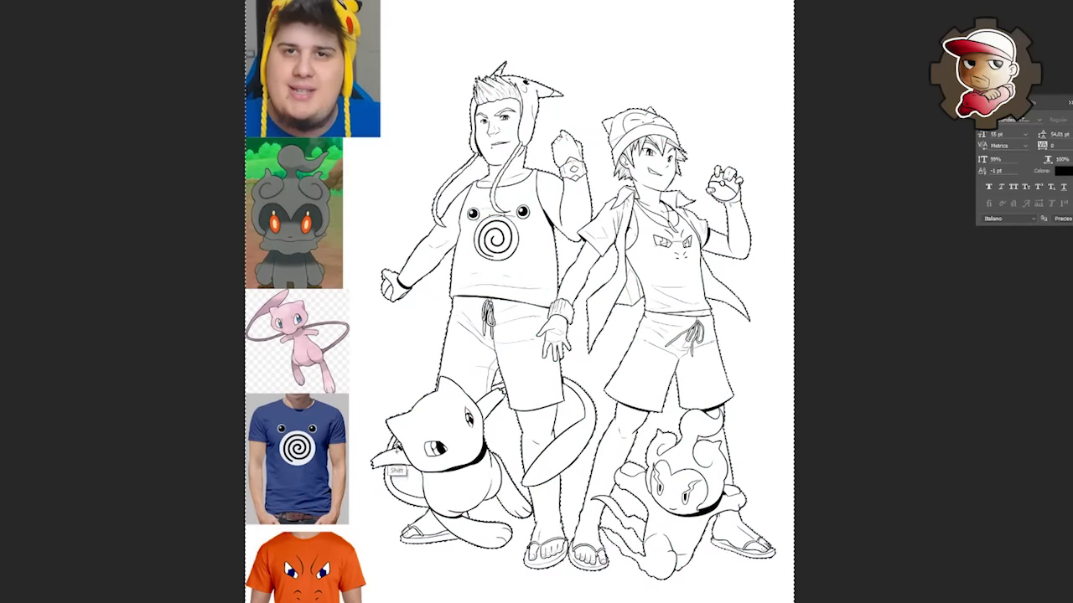
shift+click(664, 518)
scroll(663, 518, up, 5)
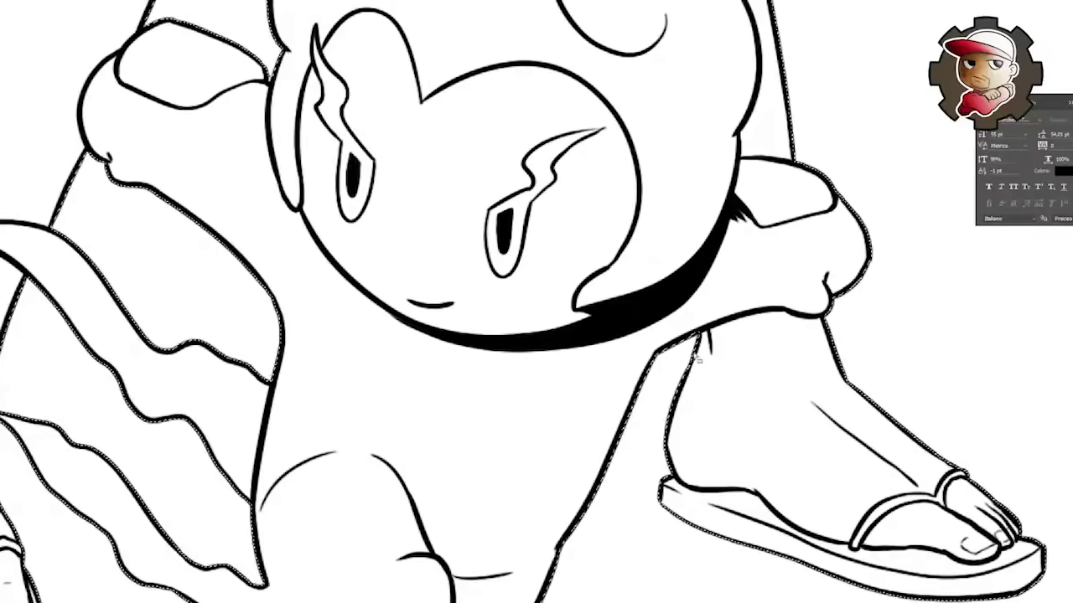
right_click(761, 307)
click(799, 324)
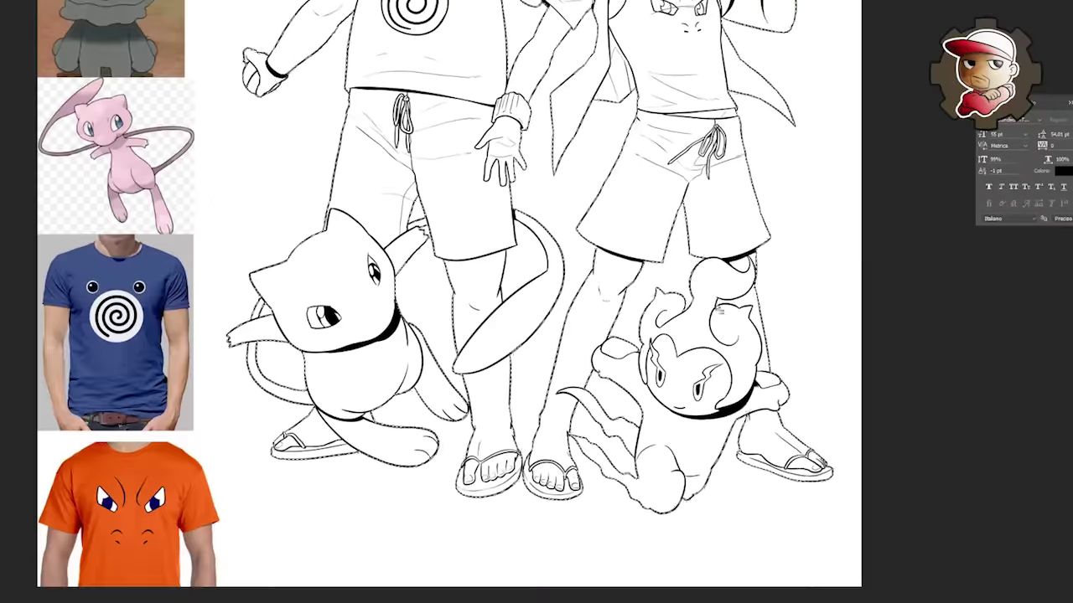
- Subtract the background gap between the shorts' hem, the leg and Mew's tail from the selection with the Lasso
scroll(731, 232, up, 2)
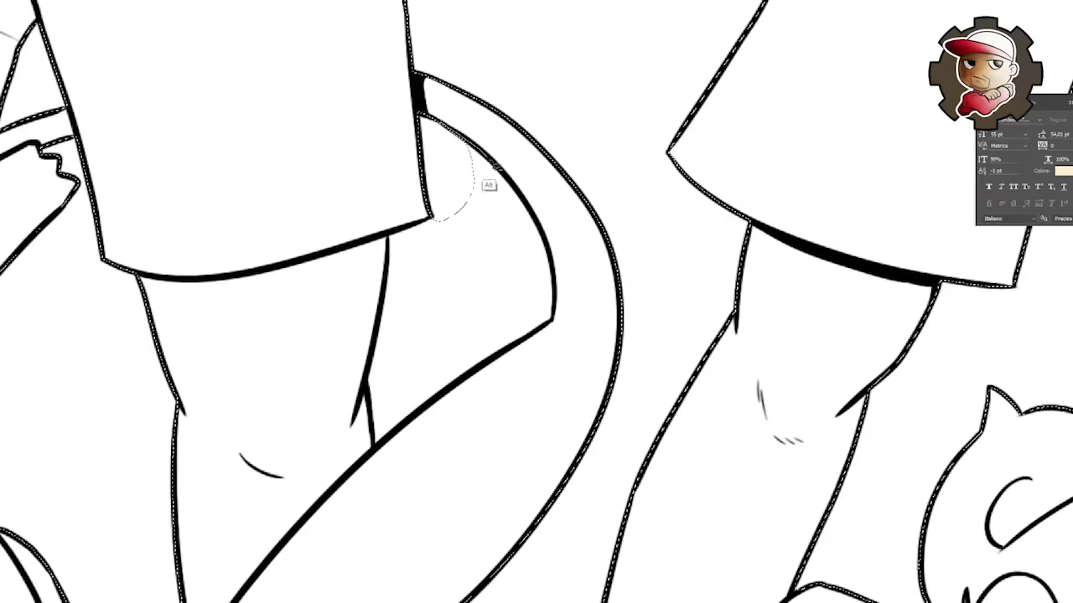
drag(556, 285, 438, 220)
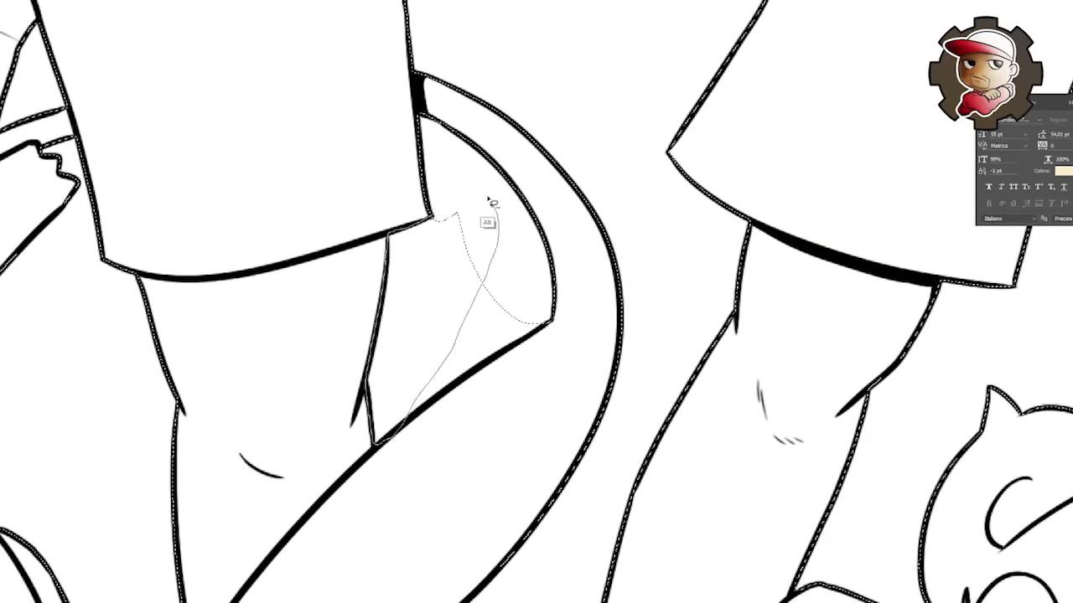